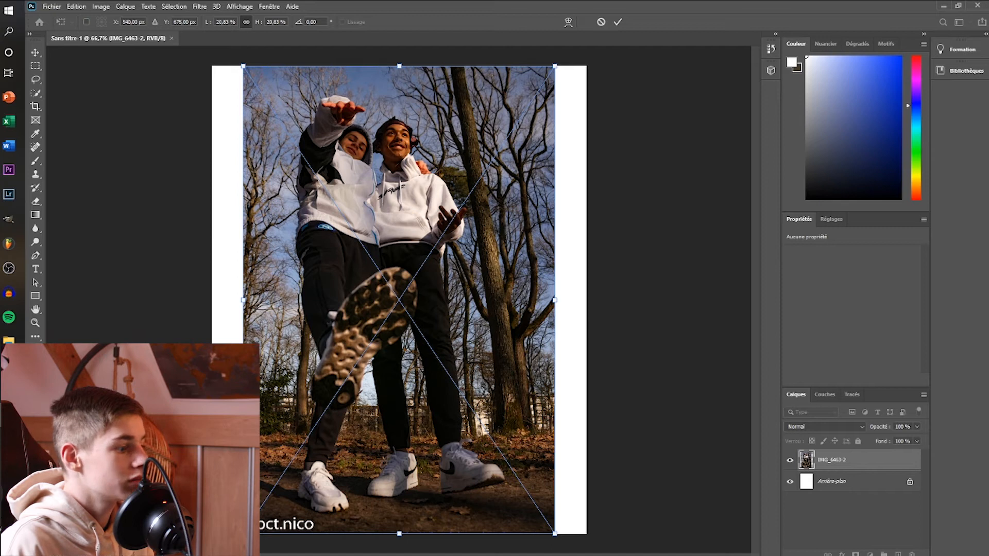
Step: Confirm the placement of the photo, switch to the Brush tool and add a new empty layer above the photo
key(Return)
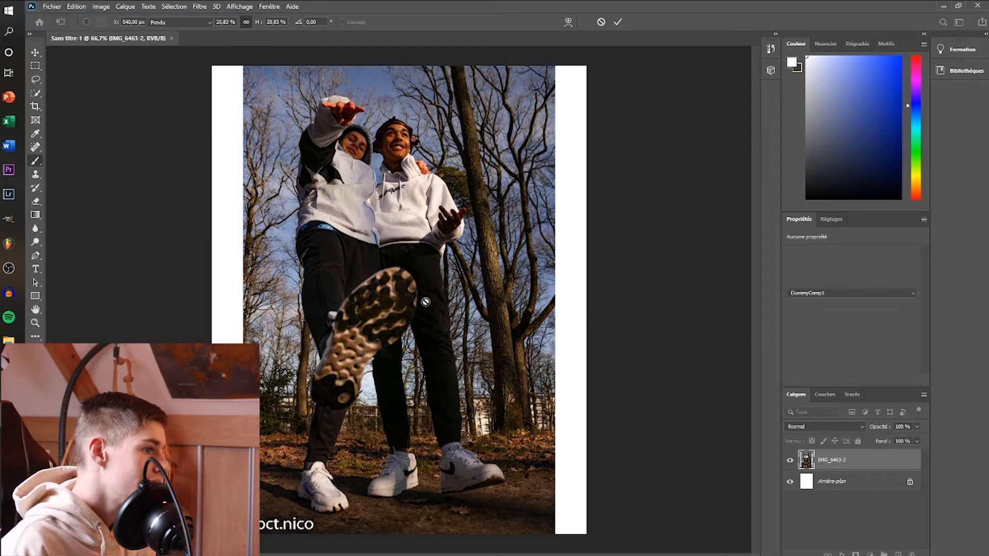
key(b)
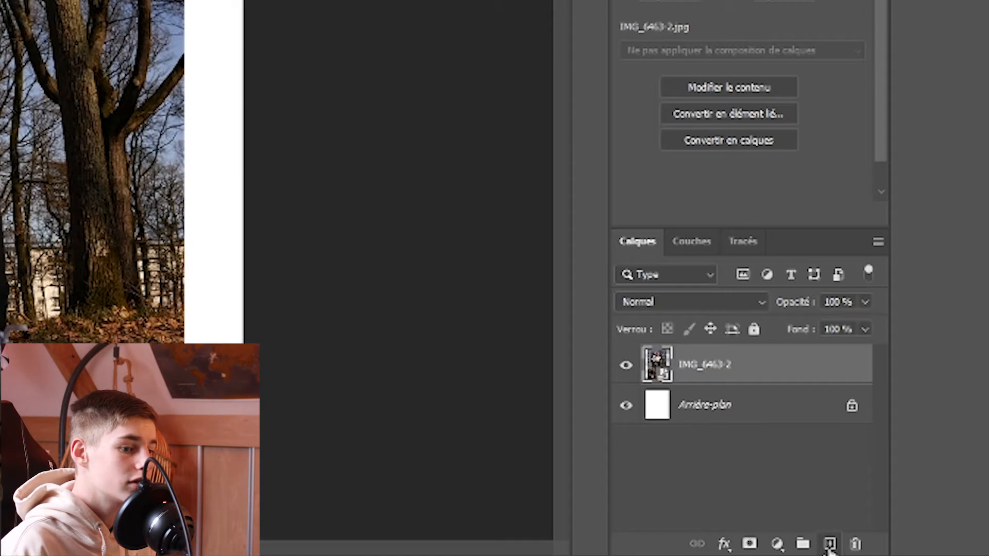
click(829, 545)
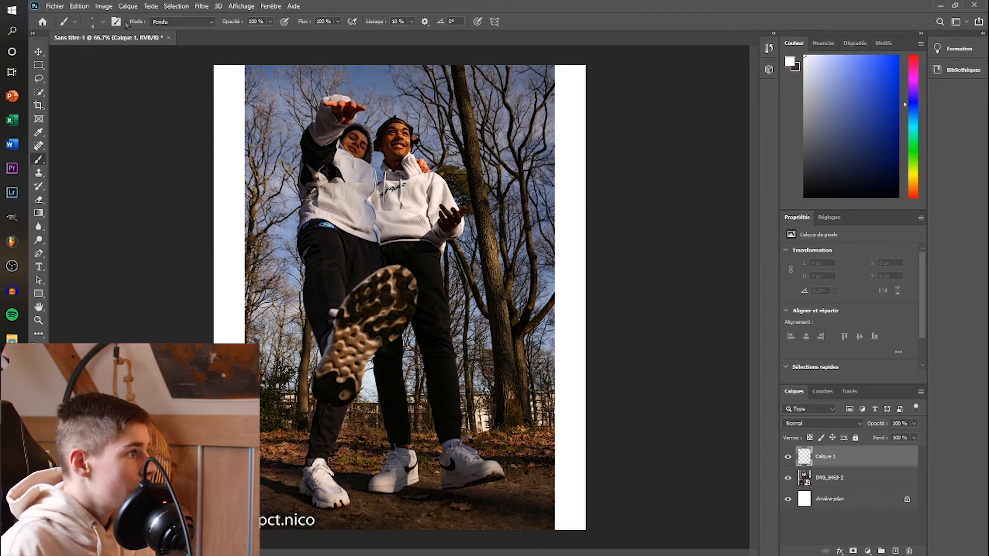
Step: Paint one test stroke with the Brush and one with the Pencil on the new layer, and undo both strokes
right_click(39, 161)
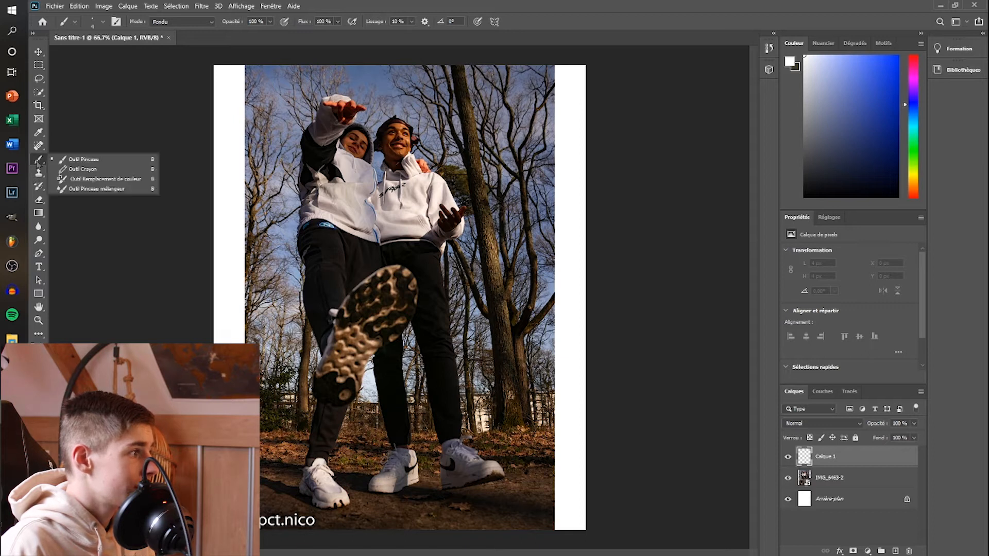
click(63, 161)
click(104, 23)
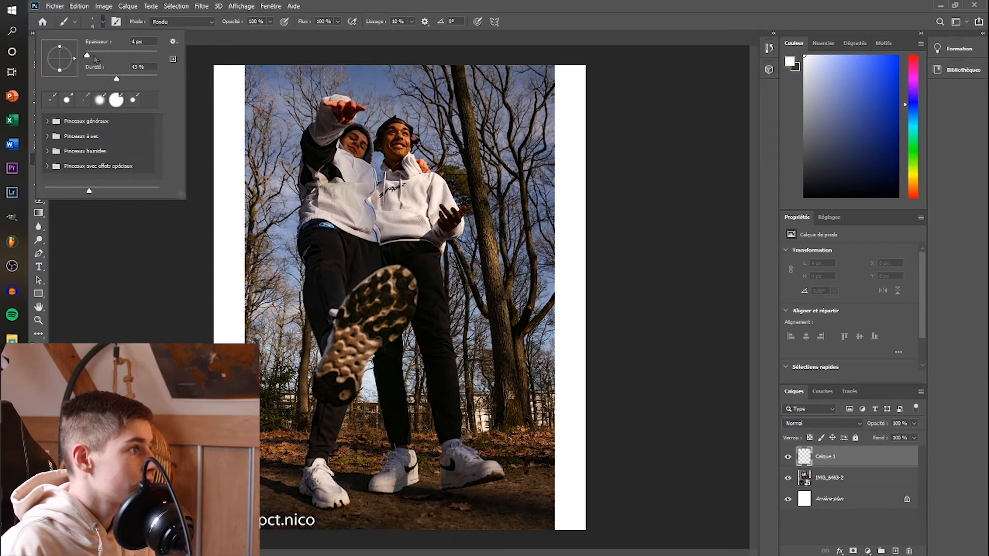
drag(95, 59, 114, 55)
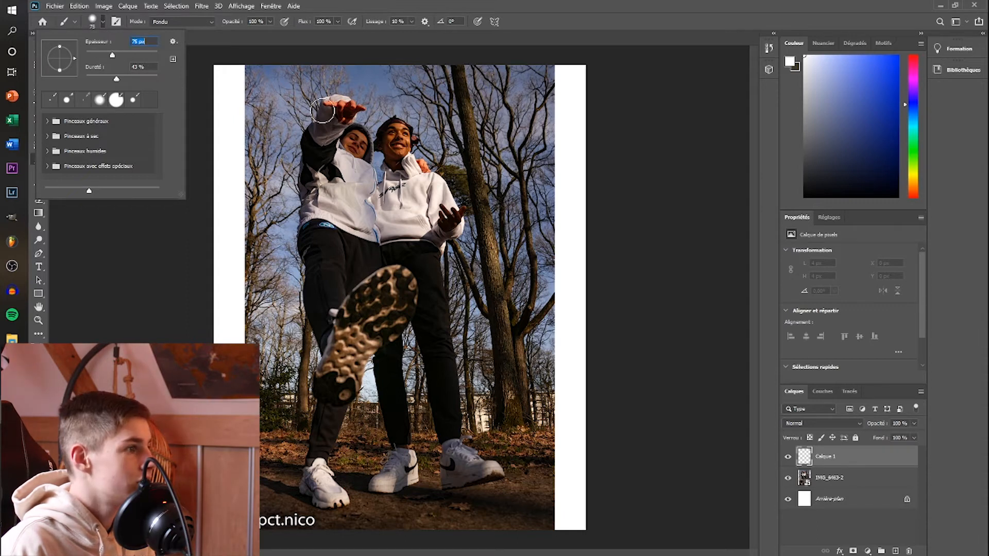
drag(277, 90, 289, 235)
key(shift+b)
drag(464, 101, 515, 227)
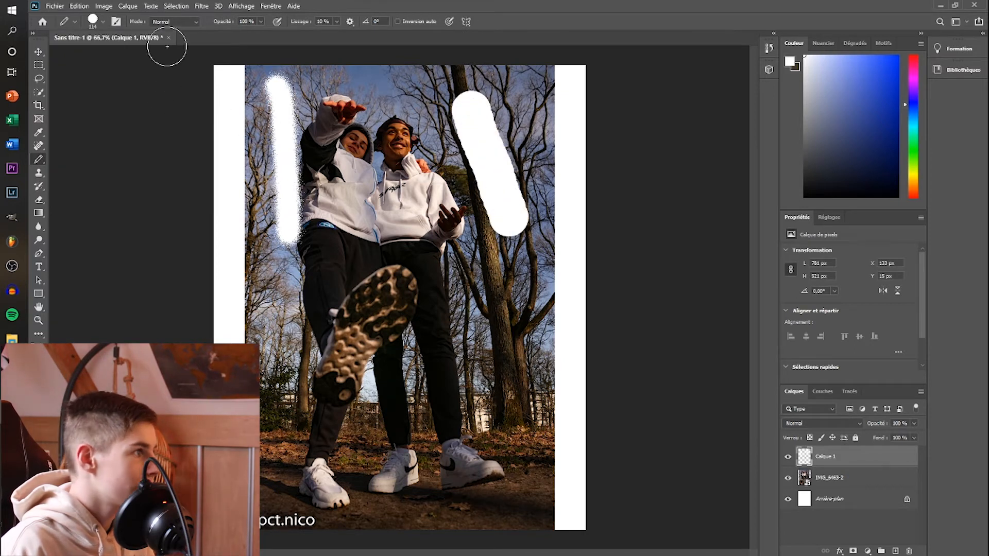
key(ctrl+z)
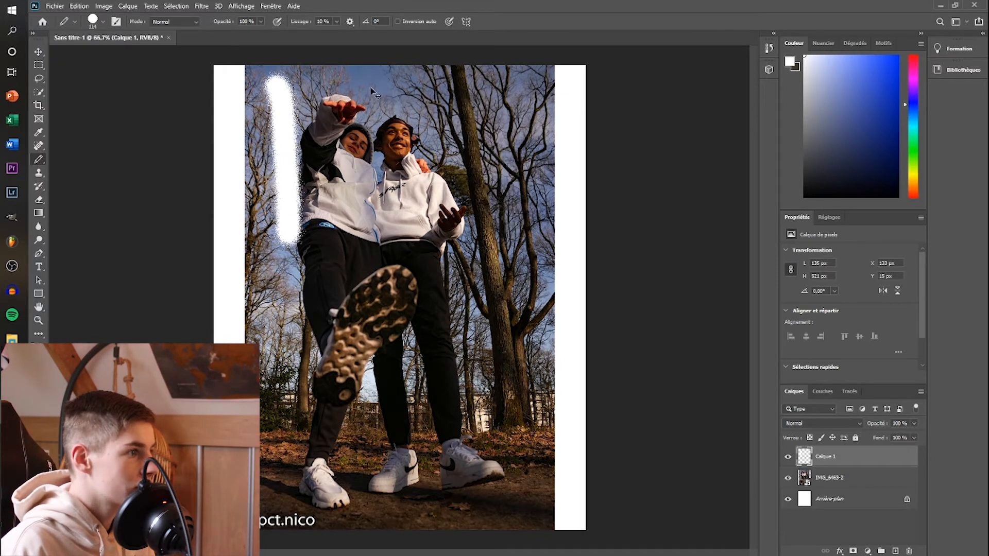
key(ctrl+z)
click(103, 21)
drag(99, 54, 89, 56)
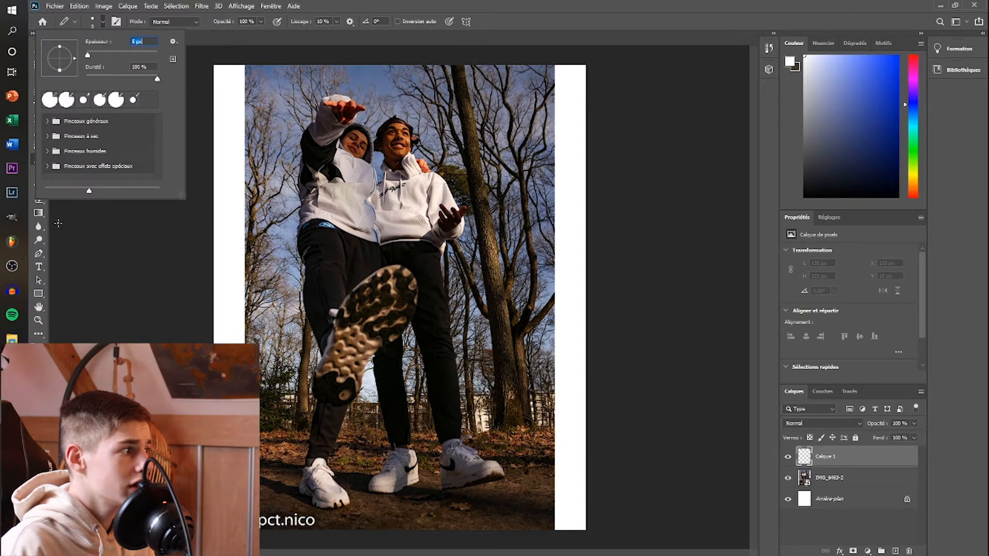
click(39, 254)
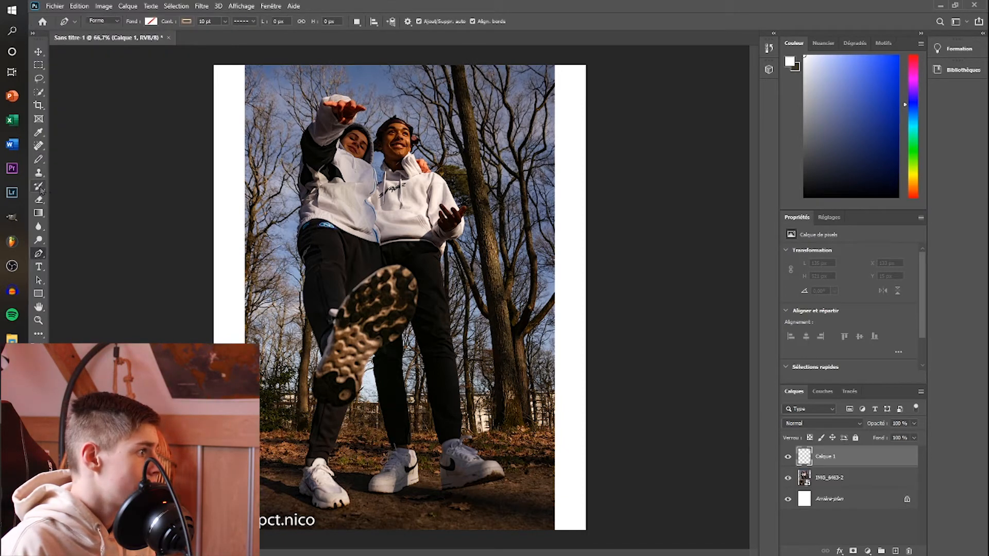
Step: Switch back to the Brush tool and set the brush size to 5 px
right_click(39, 159)
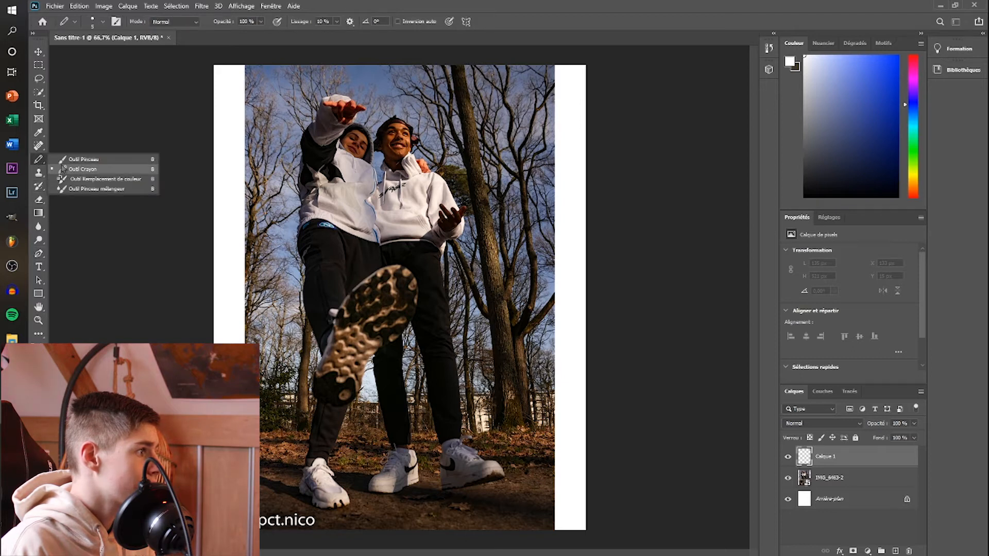
click(72, 159)
click(102, 21)
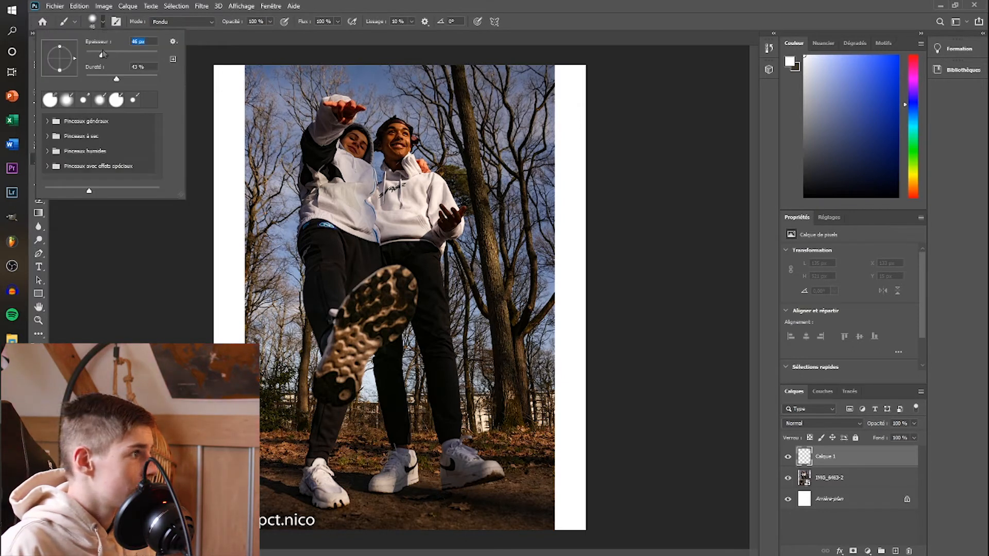
drag(95, 54, 89, 54)
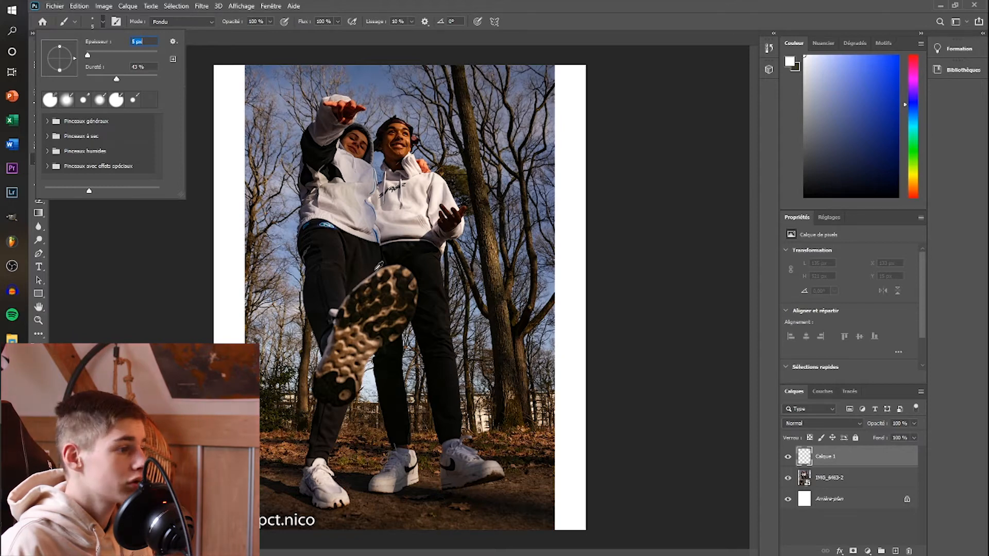
key(Return)
Step: Trace a white outline all around the raised shoe sole on the new layer
scroll(378, 273, up, 5)
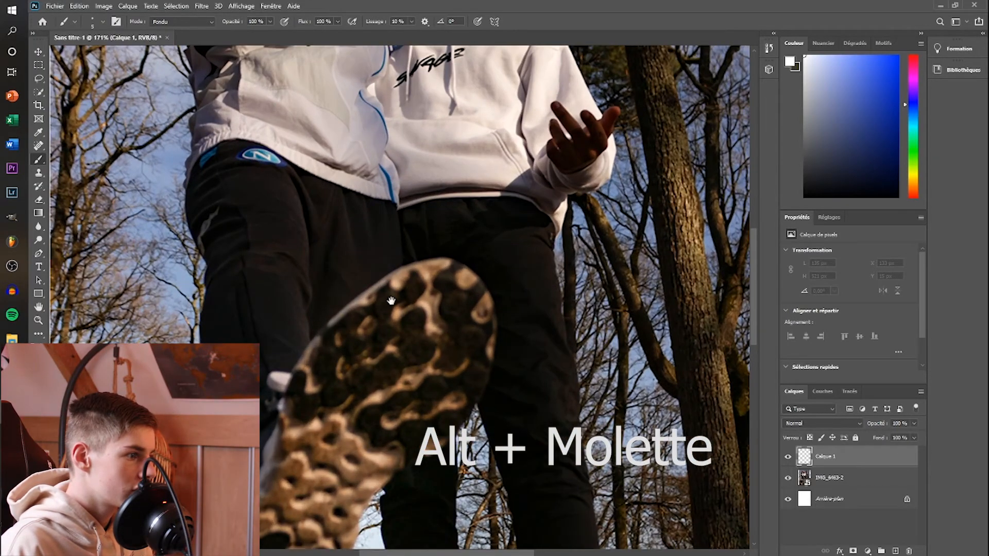
mouse_move(392, 300)
mouse_down()
mouse_move(378, 142)
mouse_move(332, 181)
mouse_move(381, 188)
mouse_up()
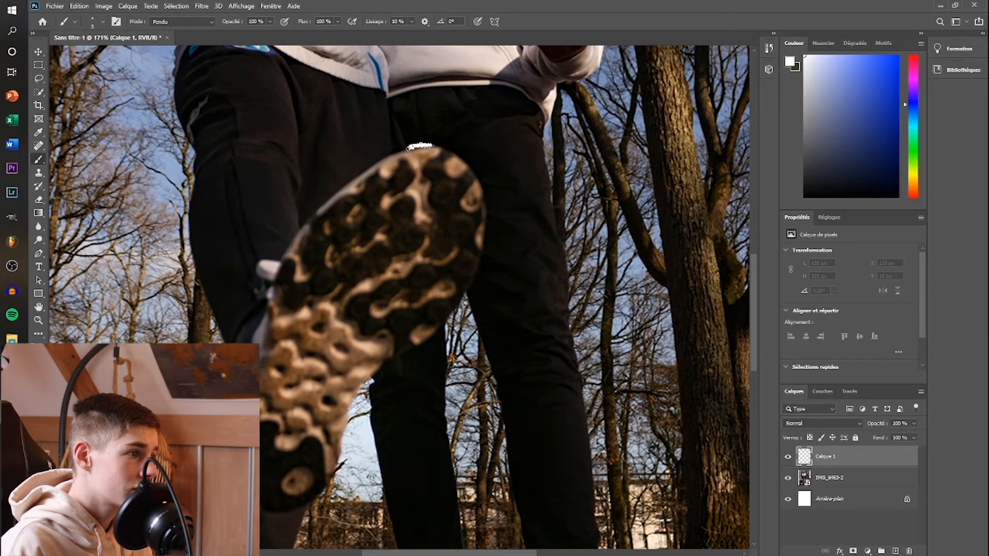
mouse_move(372, 166)
mouse_down()
mouse_move(278, 260)
mouse_move(255, 263)
mouse_move(273, 285)
mouse_move(253, 342)
mouse_up()
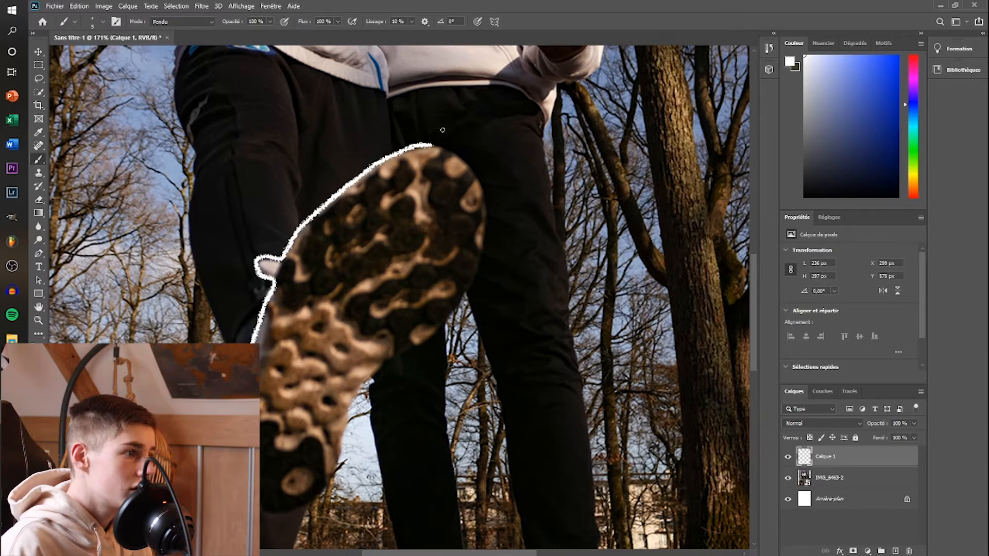
mouse_move(429, 144)
mouse_down()
mouse_move(478, 181)
mouse_move(436, 147)
mouse_up()
mouse_move(479, 184)
mouse_down()
mouse_move(485, 250)
mouse_move(466, 294)
mouse_move(428, 343)
mouse_move(371, 372)
mouse_move(350, 398)
mouse_move(328, 486)
mouse_move(309, 509)
mouse_move(260, 513)
mouse_up()
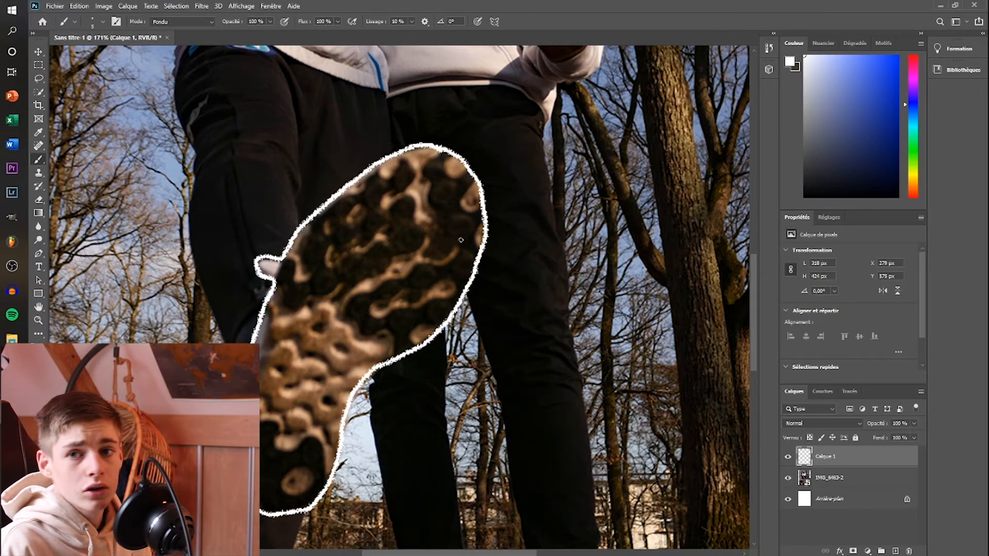
Step: Open the blending options of the outline layer, enable Lueur externe and show its settings
scroll(506, 251, down, 6)
scroll(511, 253, up, 5)
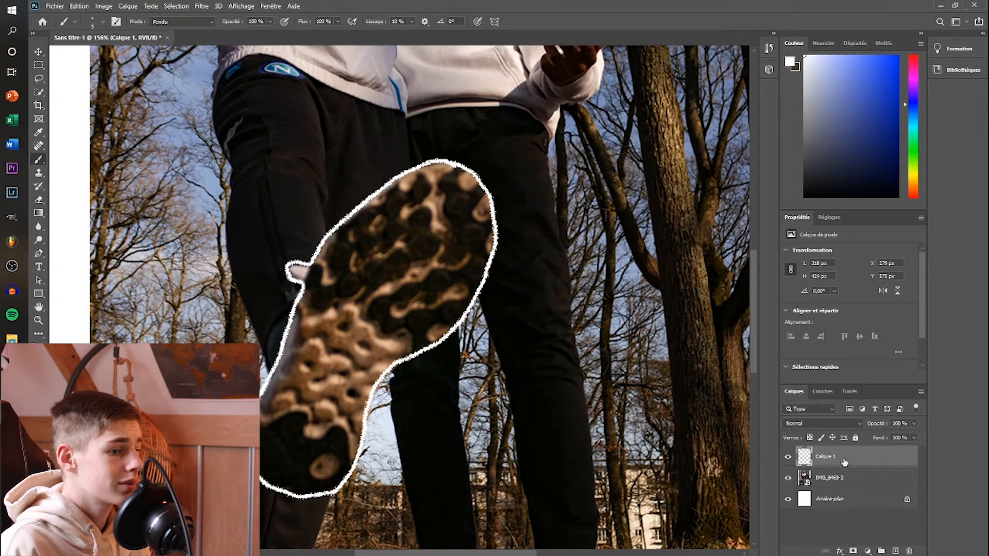
scroll(487, 292, down, 3)
scroll(494, 296, up, 1)
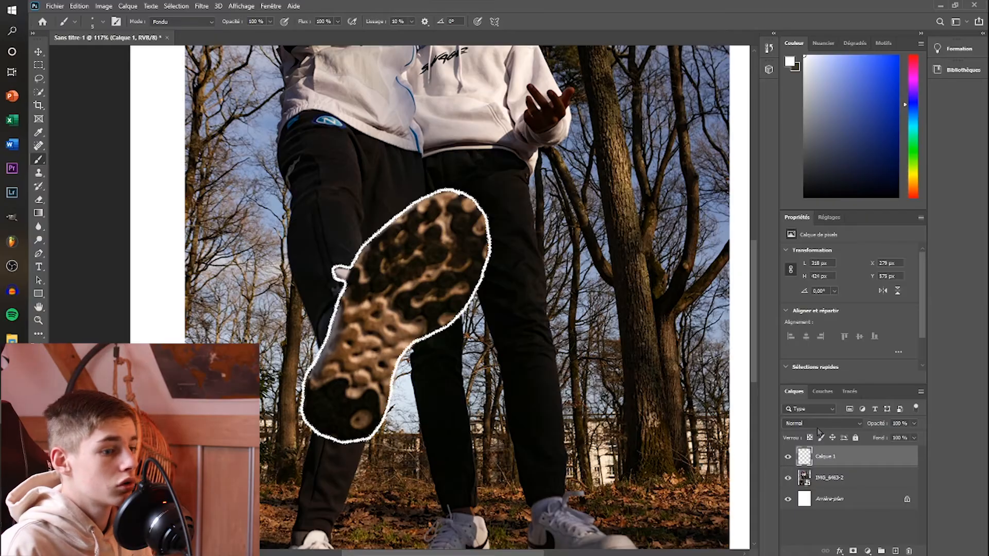
double_click(822, 457)
click(869, 459)
right_click(842, 459)
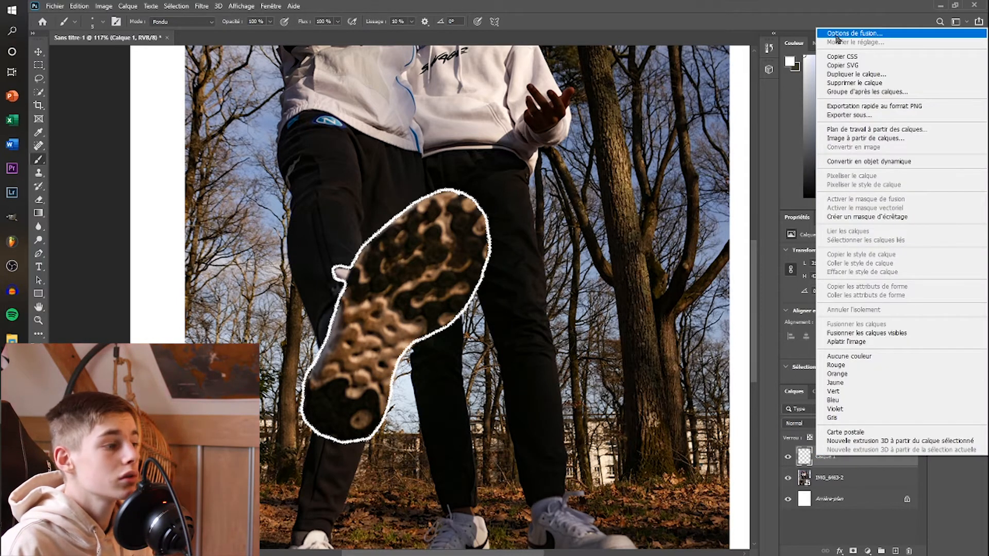
click(837, 34)
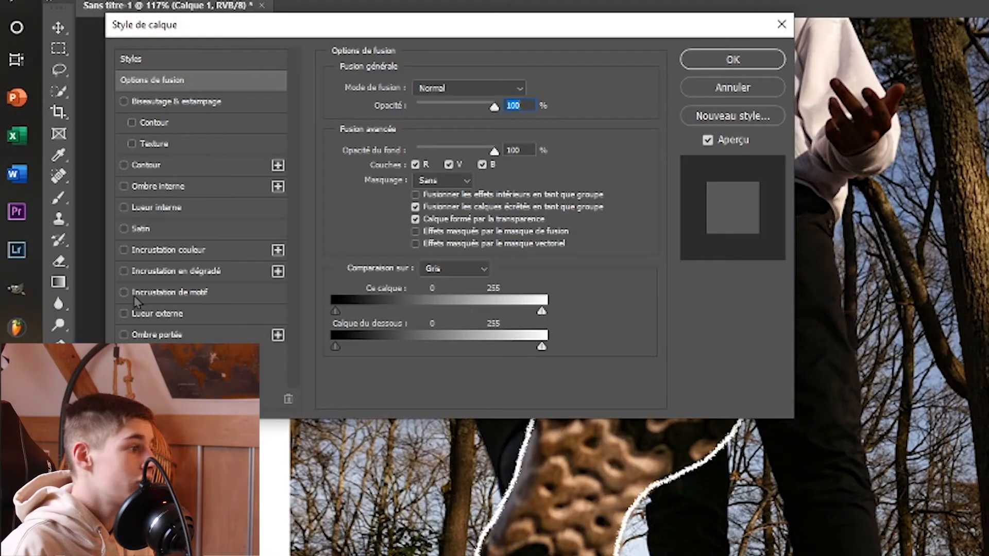
click(126, 315)
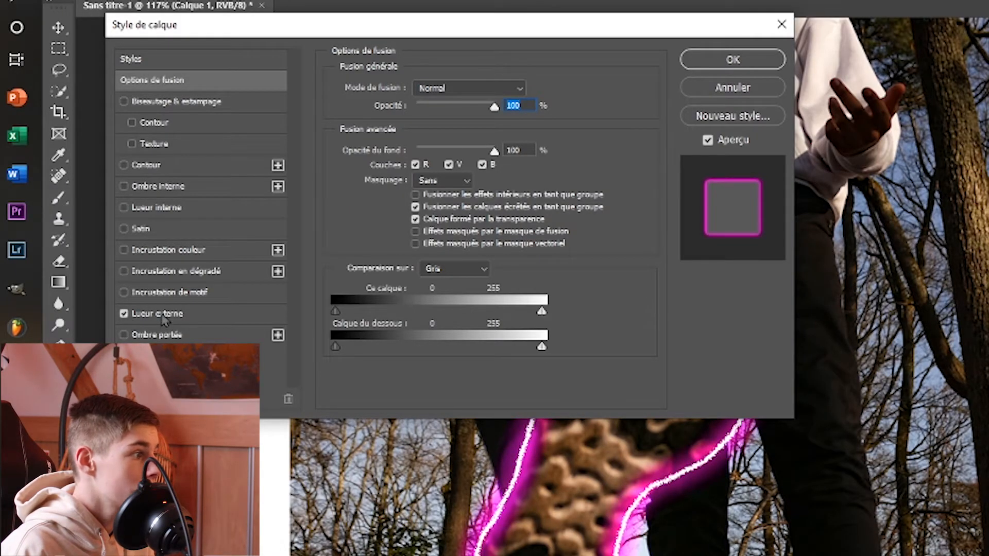
click(164, 319)
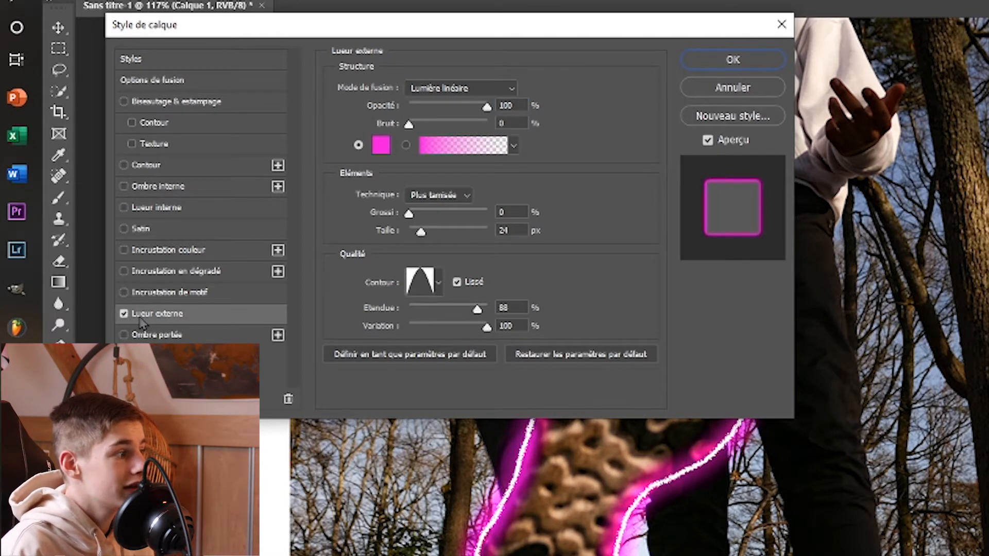
Step: Set the outer glow's quality with Lissé enabled, Etendue at 86 % and Variation at 100 %
click(438, 284)
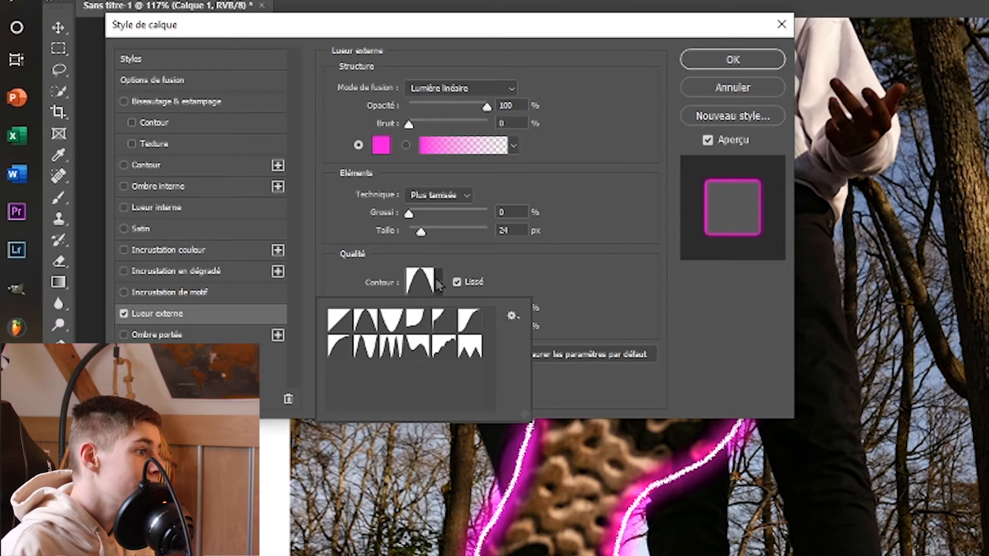
click(441, 284)
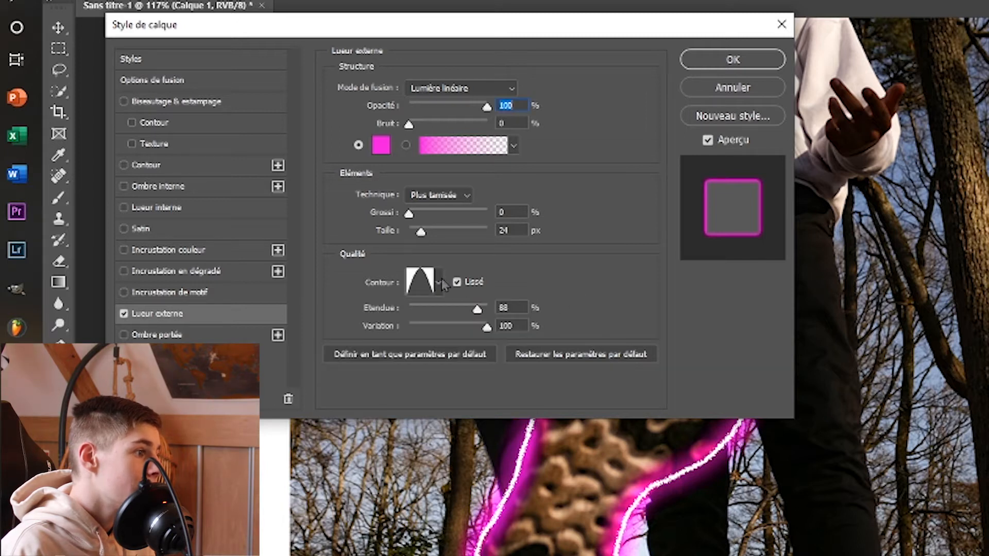
click(457, 284)
click(456, 284)
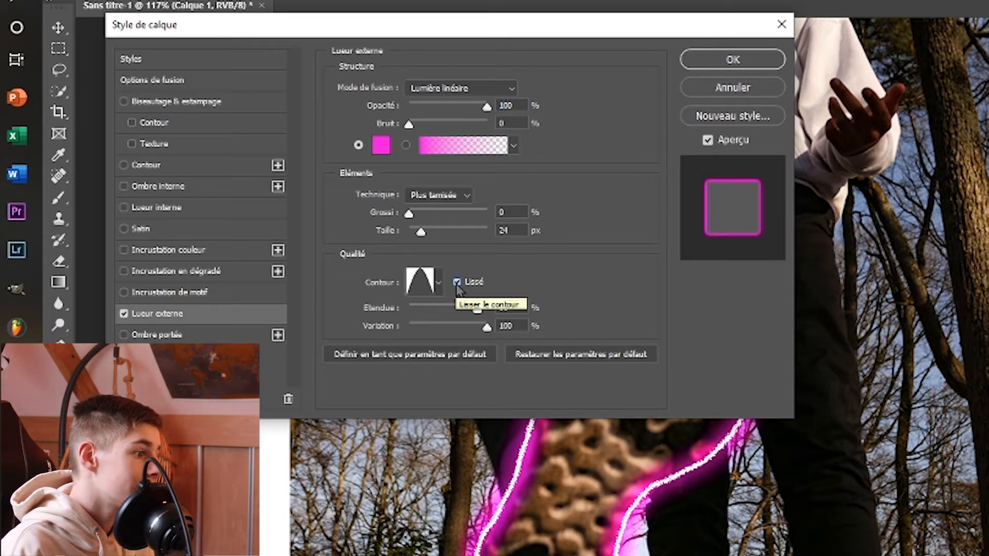
click(456, 283)
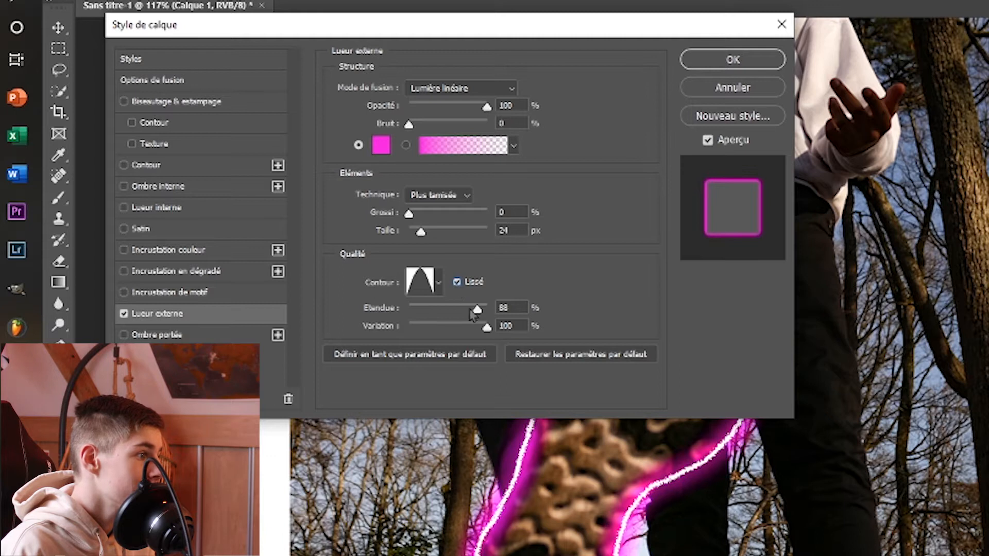
drag(477, 309, 479, 338)
click(488, 330)
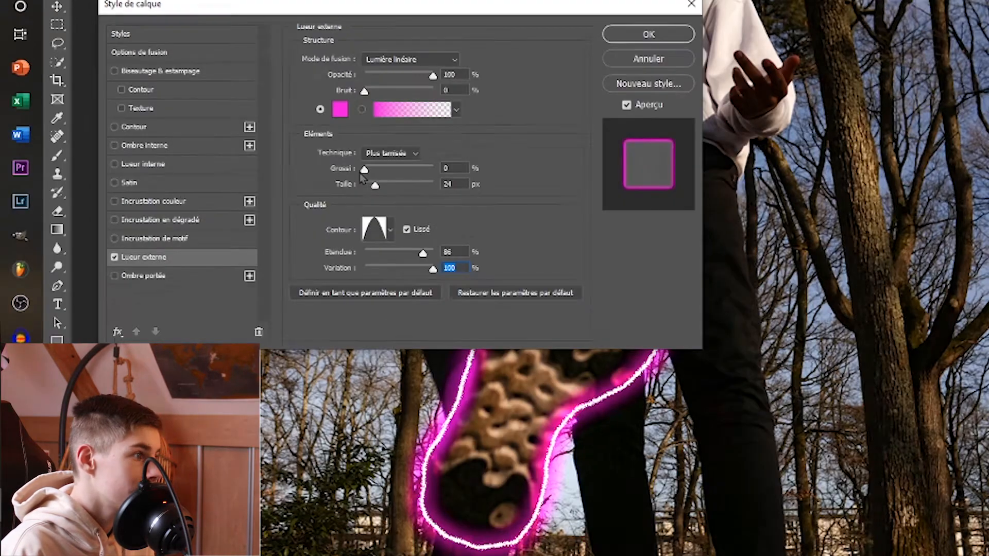
Step: Set the outer glow's Grossi to 3 % and its Taille to 15 px
drag(409, 217, 428, 219)
drag(382, 176, 472, 189)
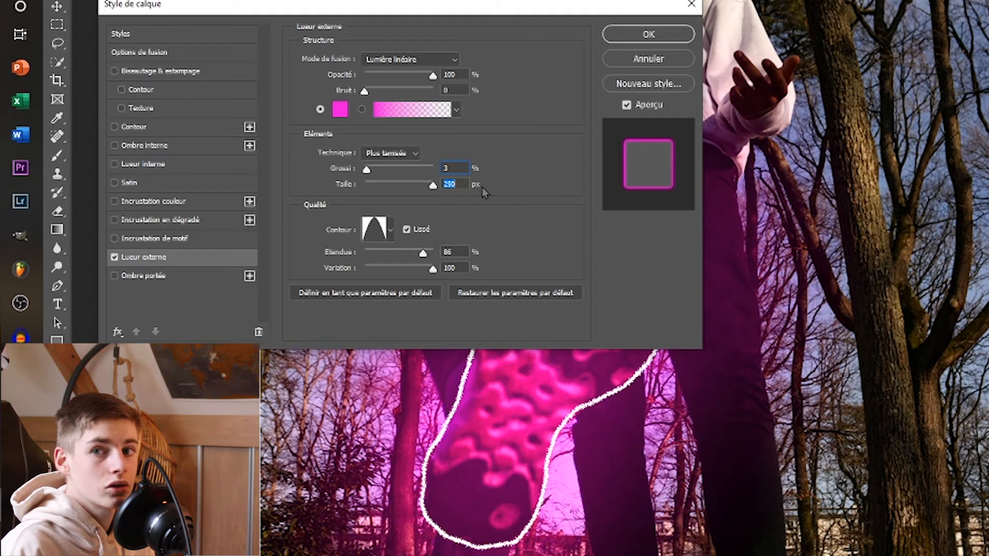
drag(432, 185, 376, 196)
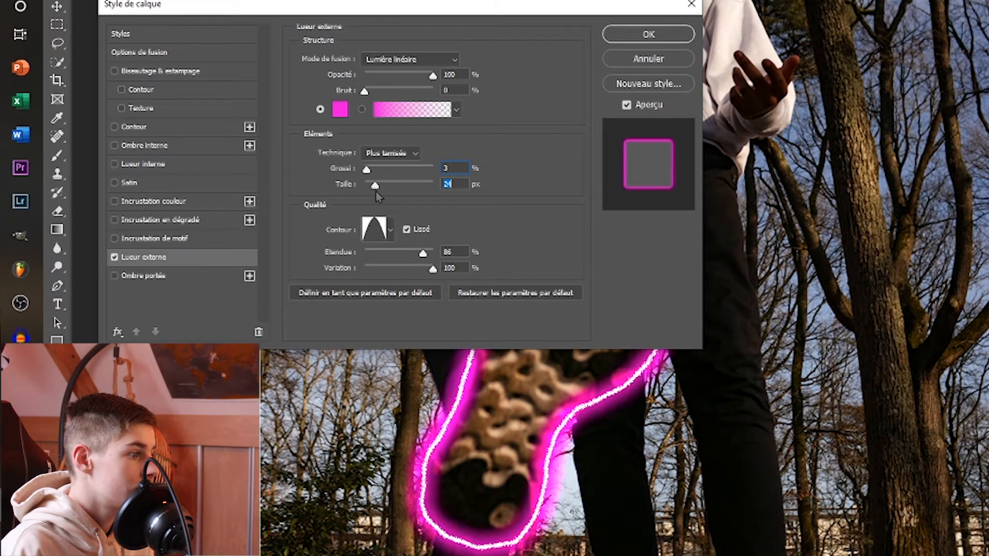
drag(375, 187, 373, 187)
text(1)
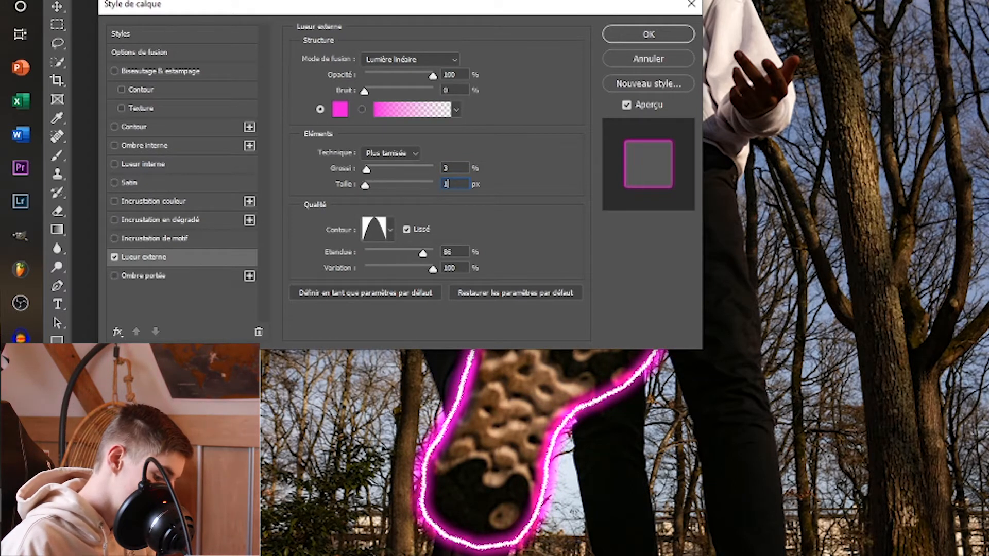
text(5)
key(Return)
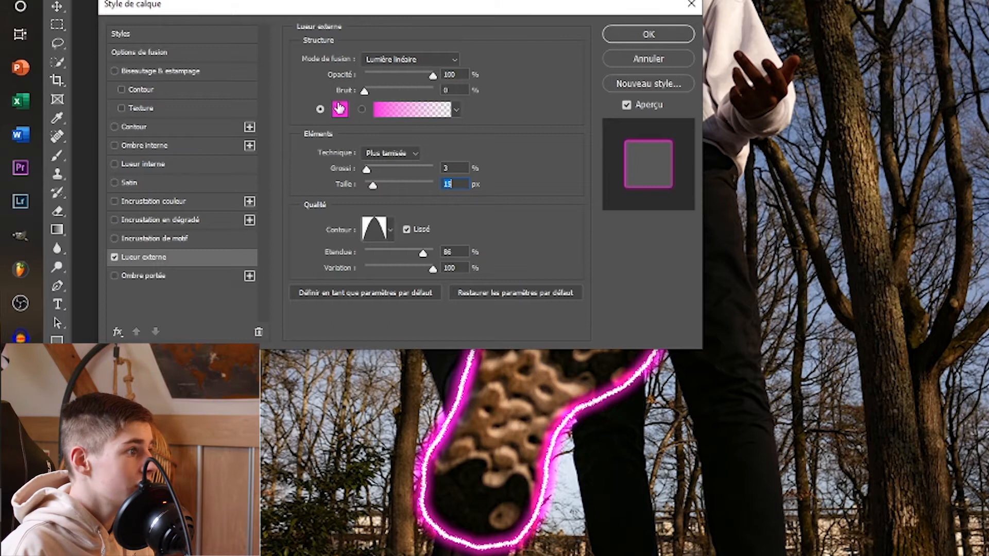
Step: Change the outer glow's colour to the bright blue #13bde7
click(339, 108)
drag(295, 128, 307, 196)
drag(318, 161, 321, 145)
drag(271, 101, 289, 76)
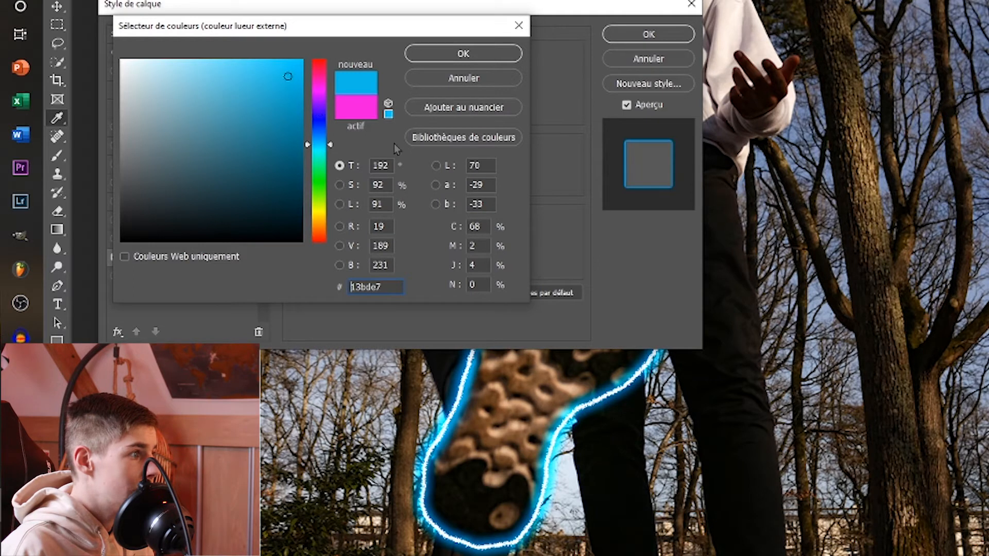
click(475, 53)
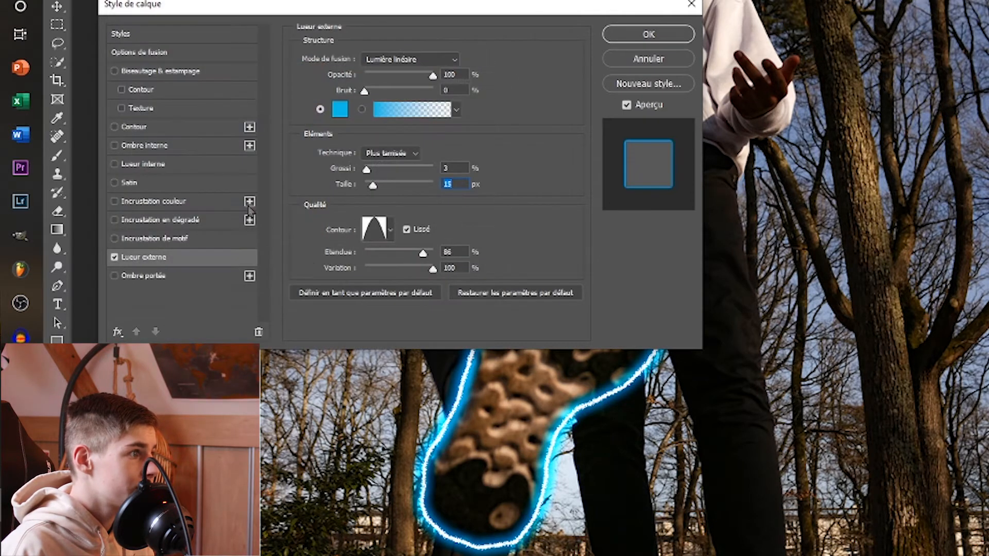
Step: Set the outer glow's blend mode to Lumière linéaire, keep the layer's general opacity at 100 % and apply the layer style
click(423, 63)
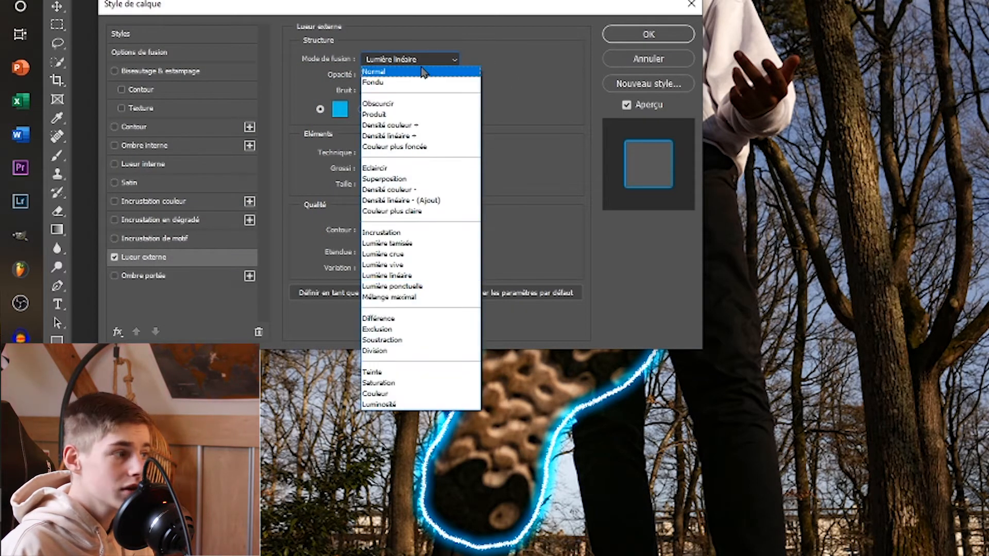
click(408, 277)
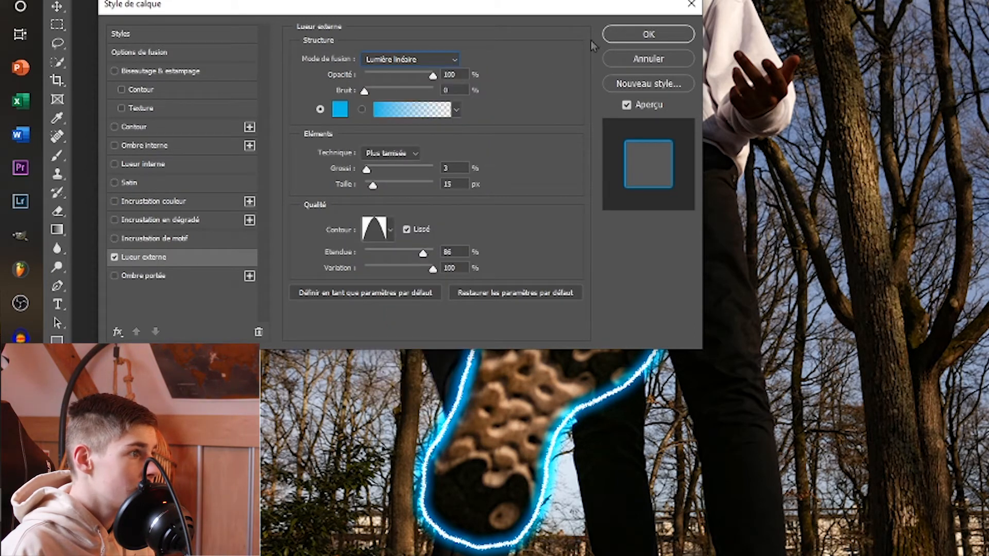
click(139, 55)
click(141, 35)
click(226, 54)
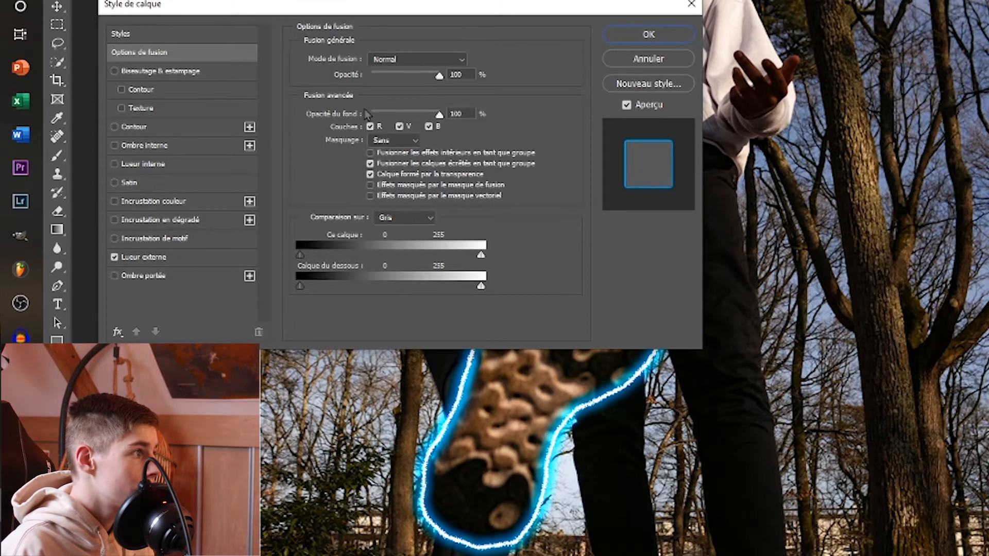
drag(481, 254, 494, 251)
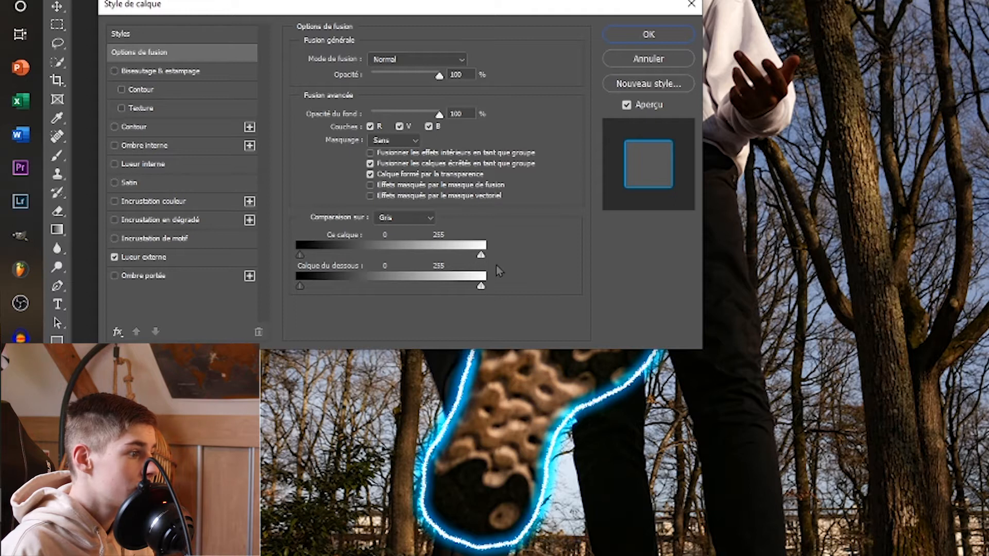
drag(480, 287, 529, 298)
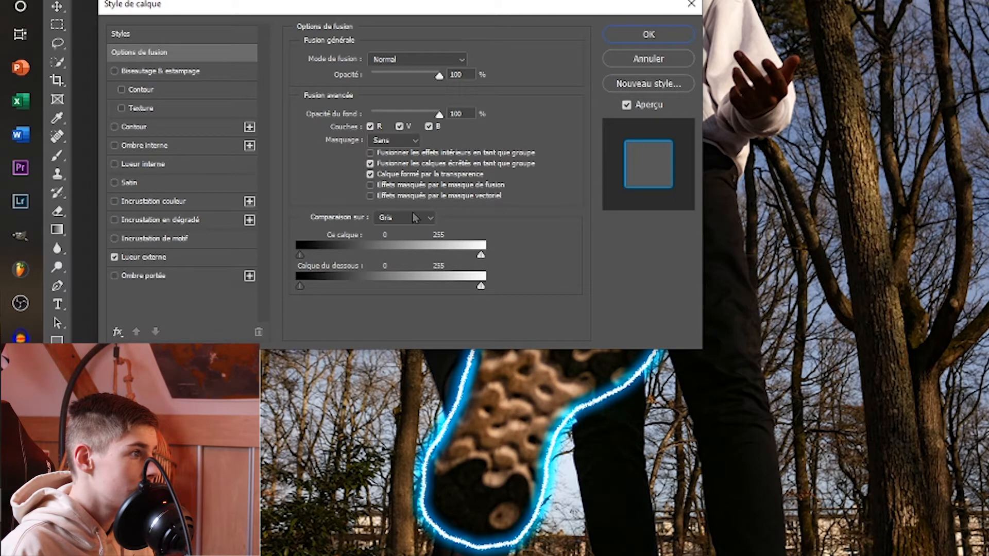
mouse_move(439, 76)
mouse_down()
mouse_move(397, 77)
mouse_move(440, 76)
mouse_up()
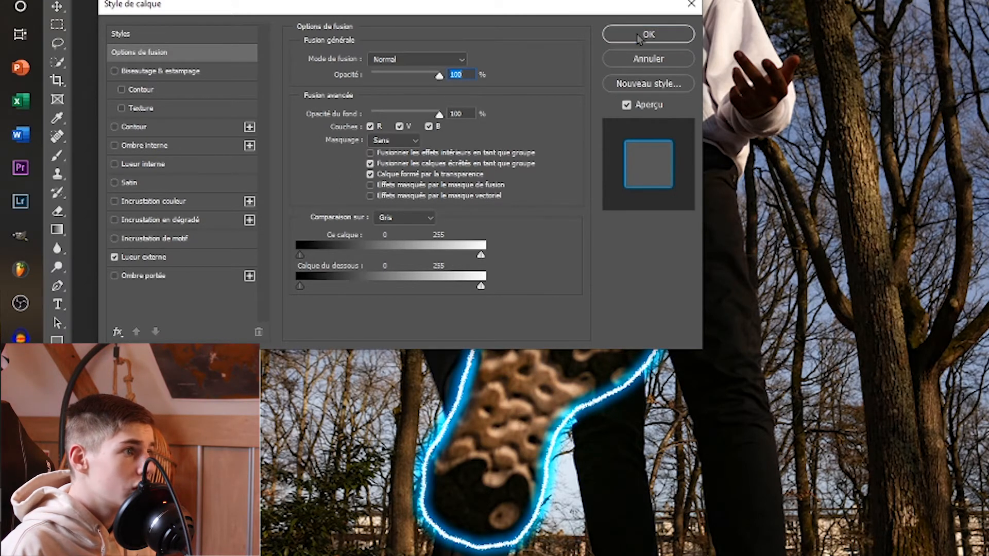
click(644, 36)
Step: Trace a closed neon outline with the brush around the leftmost white shoe standing on the ground
scroll(507, 348, down, 3)
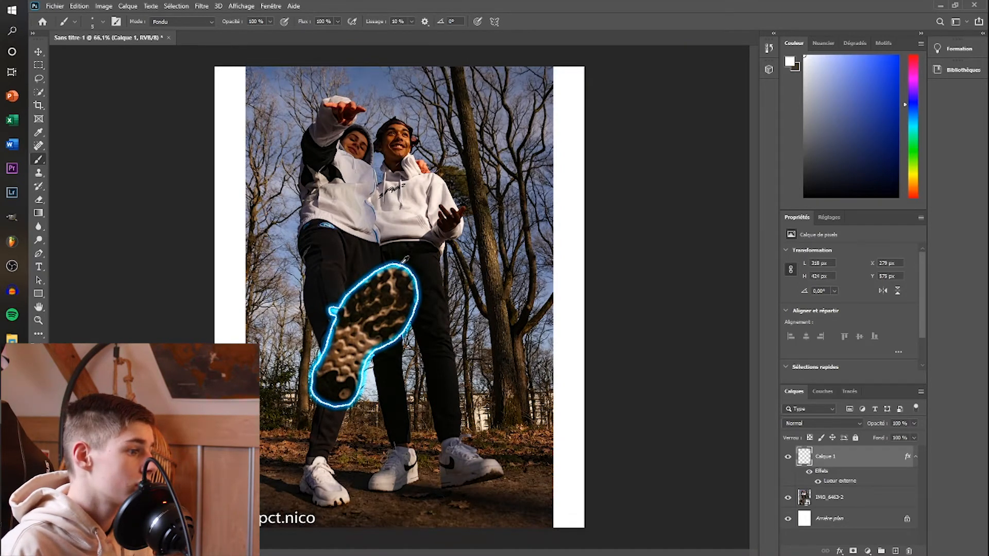
scroll(405, 261, up, 3)
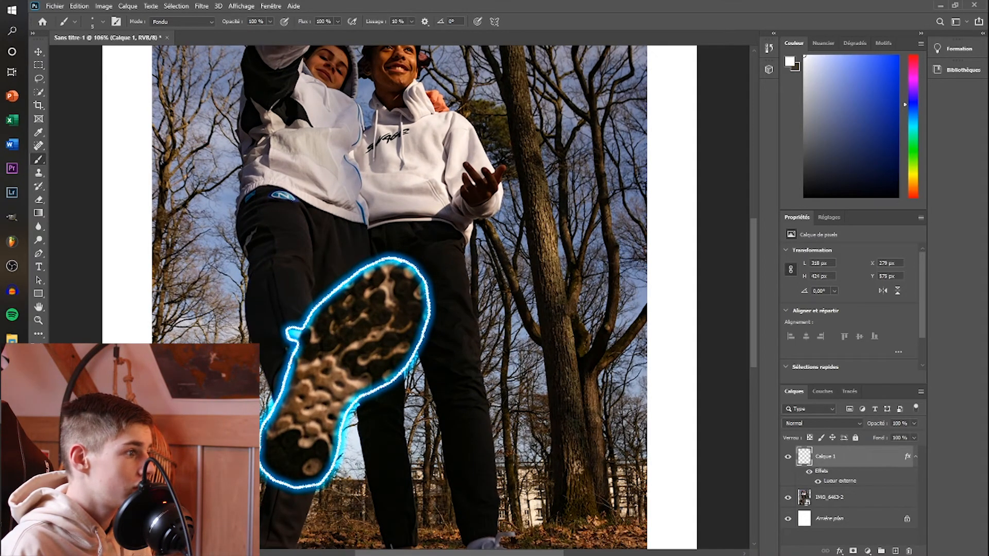
drag(373, 446, 379, 177)
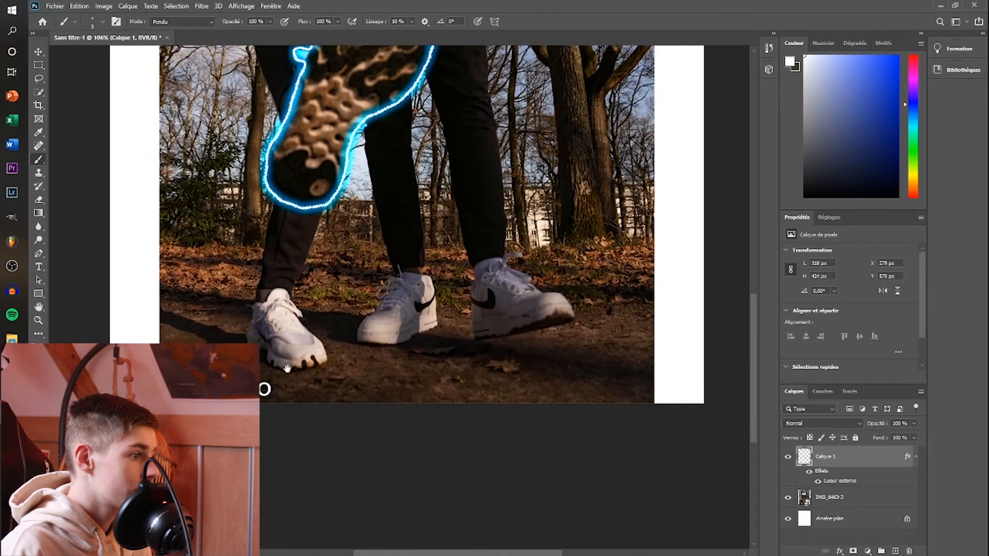
scroll(291, 355, up, 6)
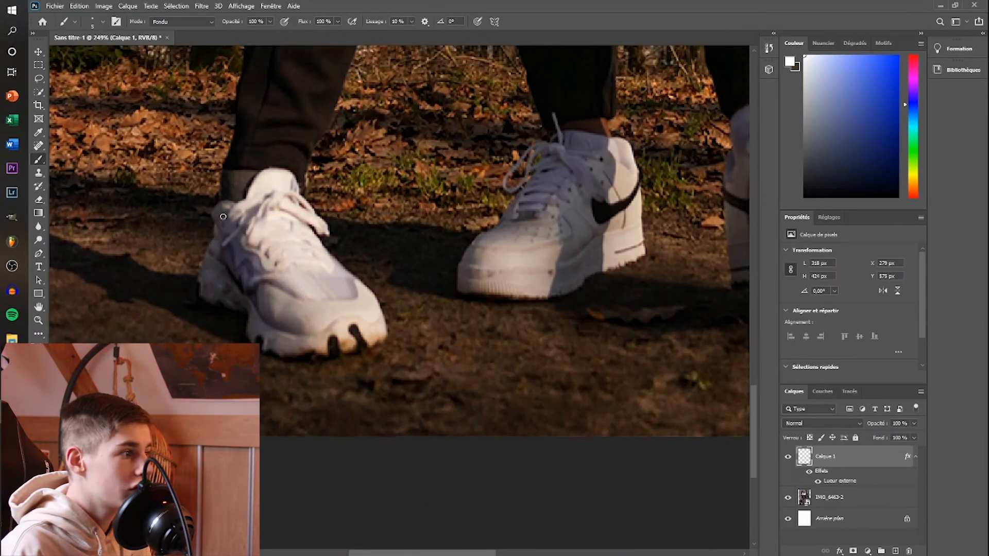
mouse_move(225, 200)
mouse_down()
mouse_move(215, 237)
mouse_move(195, 287)
mouse_move(203, 300)
mouse_move(244, 312)
mouse_move(249, 339)
mouse_move(273, 354)
mouse_move(378, 341)
mouse_up()
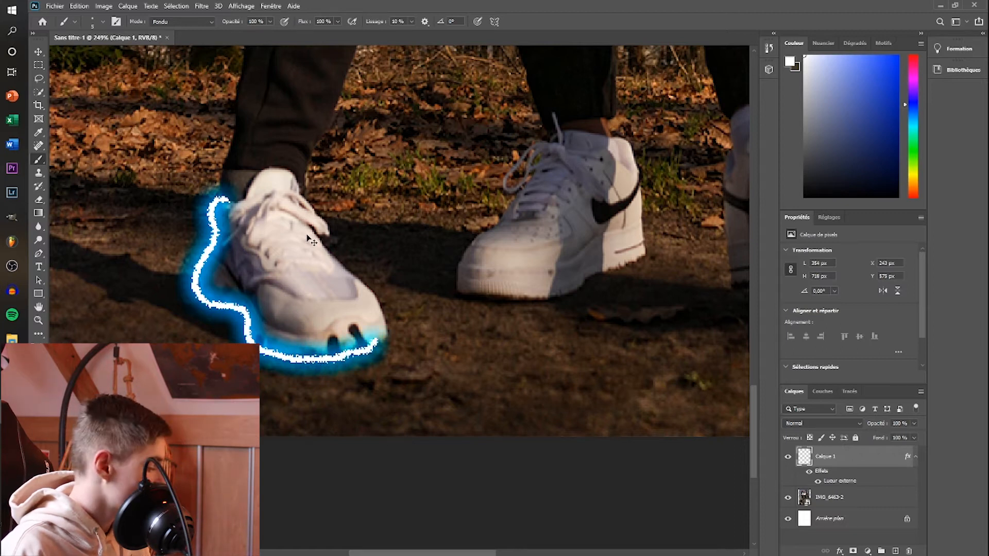
key(ctrl+z)
mouse_move(231, 204)
mouse_down()
mouse_move(210, 207)
mouse_move(217, 235)
mouse_move(200, 294)
mouse_move(245, 311)
mouse_move(256, 344)
mouse_move(281, 356)
mouse_move(349, 359)
mouse_move(380, 347)
mouse_move(385, 319)
mouse_move(367, 282)
mouse_move(321, 241)
mouse_move(328, 233)
mouse_move(293, 175)
mouse_move(264, 168)
mouse_move(238, 201)
mouse_up()
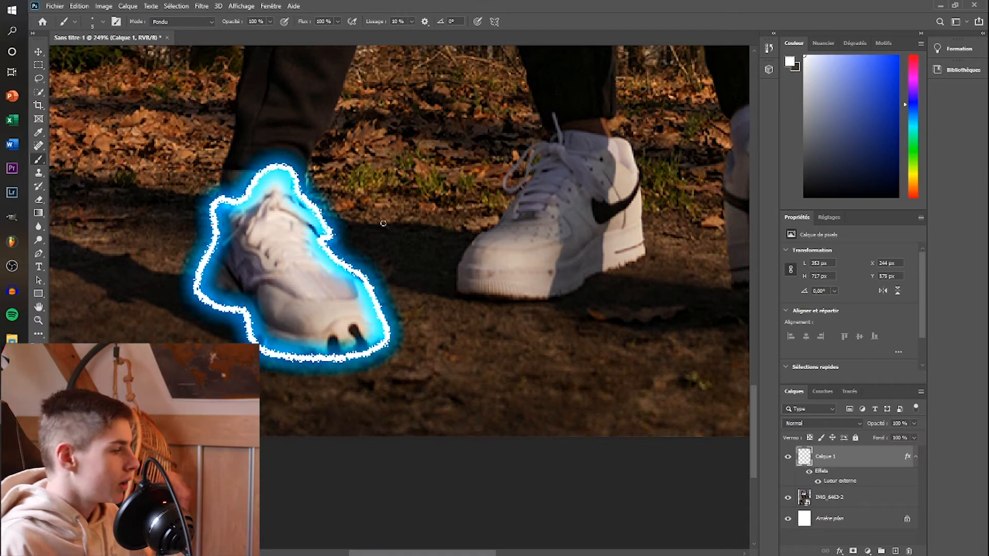
Step: Trace neon outlines around the middle and right white shoes on the ground, following their soles and loose laces
drag(602, 194, 330, 318)
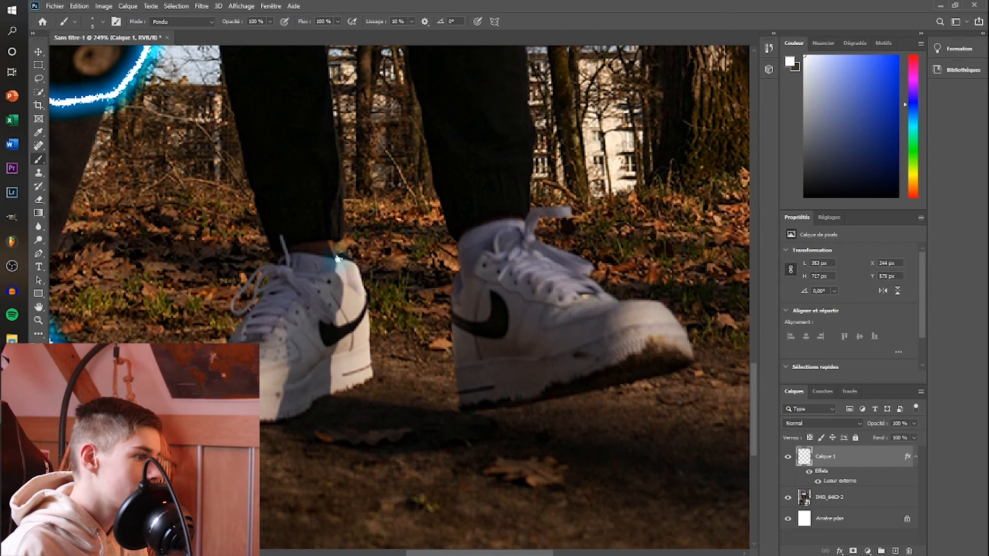
mouse_move(344, 259)
mouse_down()
mouse_move(368, 324)
mouse_move(299, 253)
mouse_move(278, 258)
mouse_move(276, 270)
mouse_move(257, 267)
mouse_move(227, 302)
mouse_move(239, 314)
mouse_move(251, 307)
mouse_move(266, 272)
mouse_move(326, 282)
mouse_move(298, 273)
mouse_up()
key(ctrl+z)
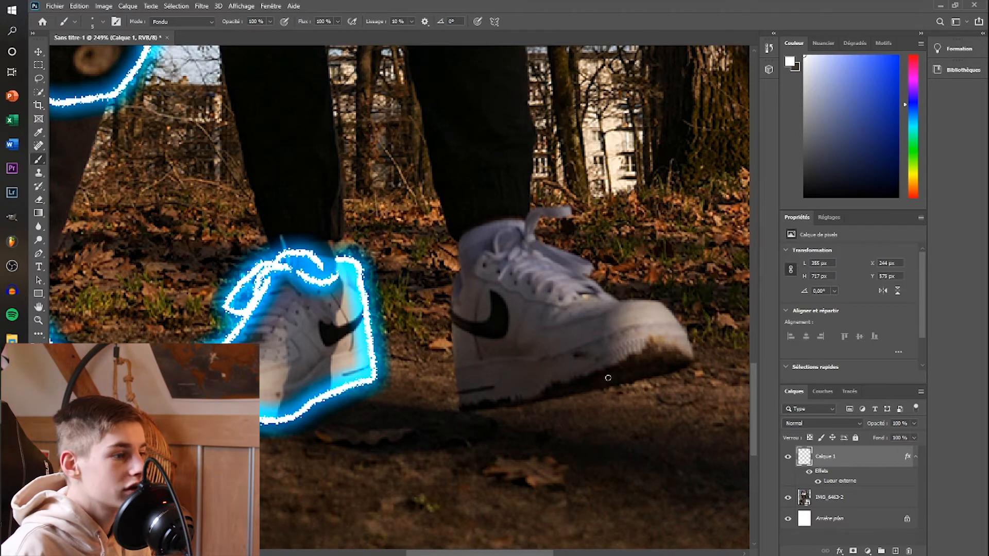
mouse_move(459, 270)
mouse_down()
mouse_move(461, 407)
mouse_move(695, 363)
mouse_move(664, 304)
mouse_move(613, 295)
mouse_move(586, 259)
mouse_move(537, 241)
mouse_move(535, 224)
mouse_move(571, 216)
mouse_move(567, 207)
mouse_move(542, 207)
mouse_move(524, 232)
mouse_move(496, 233)
mouse_move(499, 249)
mouse_move(452, 269)
mouse_up()
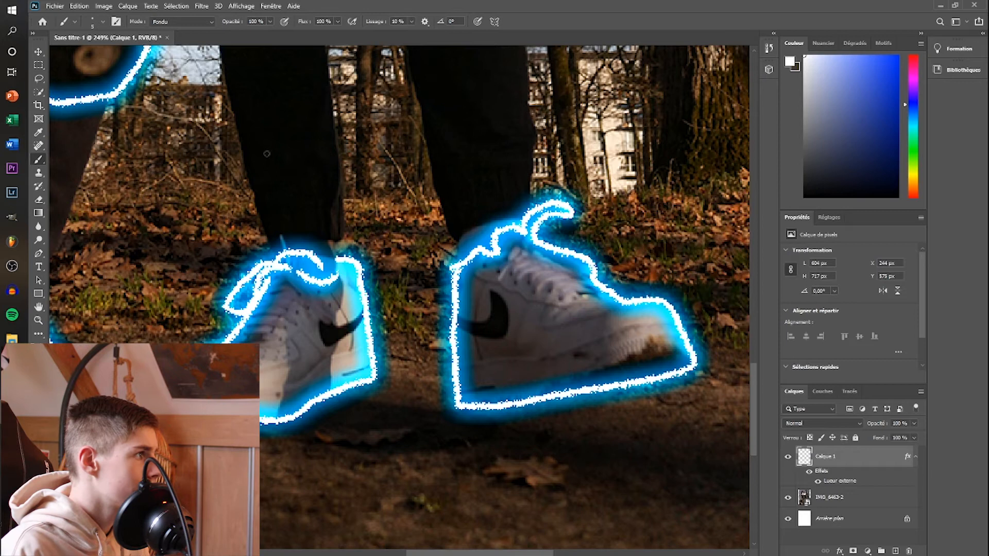
Step: Add a new empty layer above the outline layer and set the brush size to 3 px
click(895, 551)
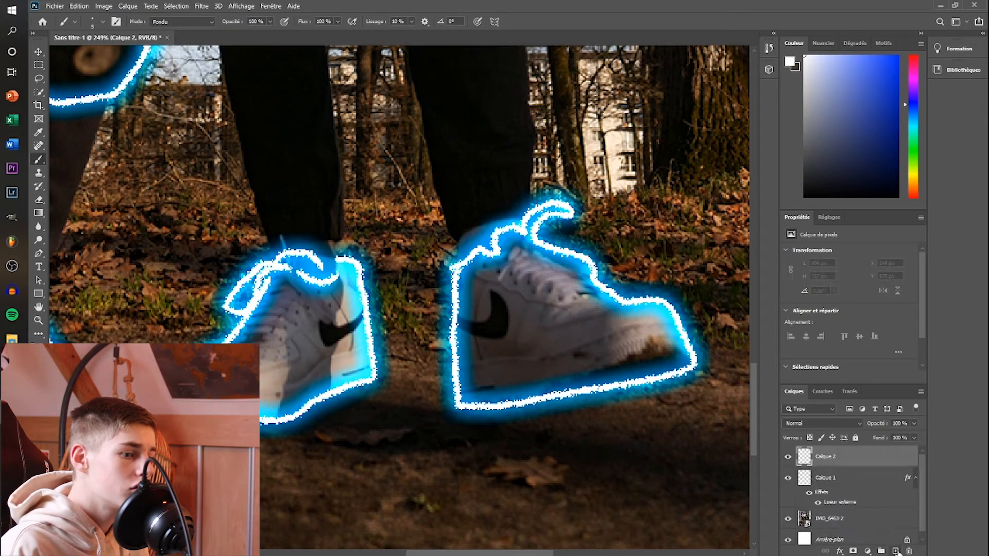
double_click(851, 458)
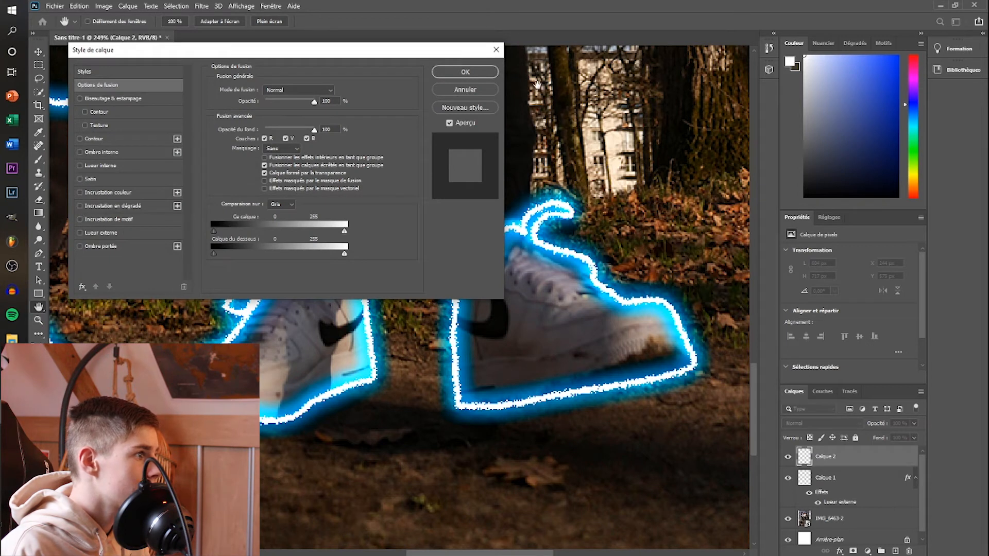
click(493, 71)
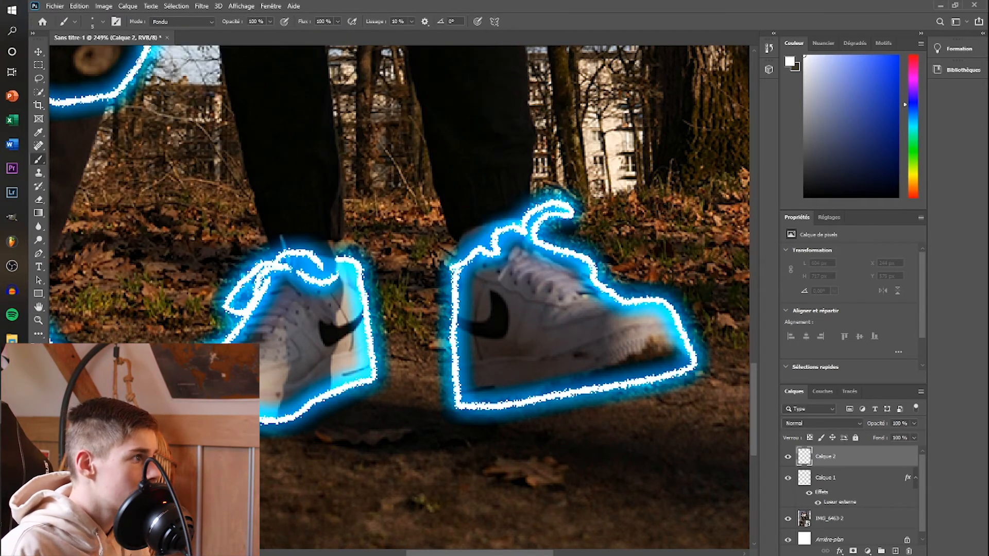
click(103, 22)
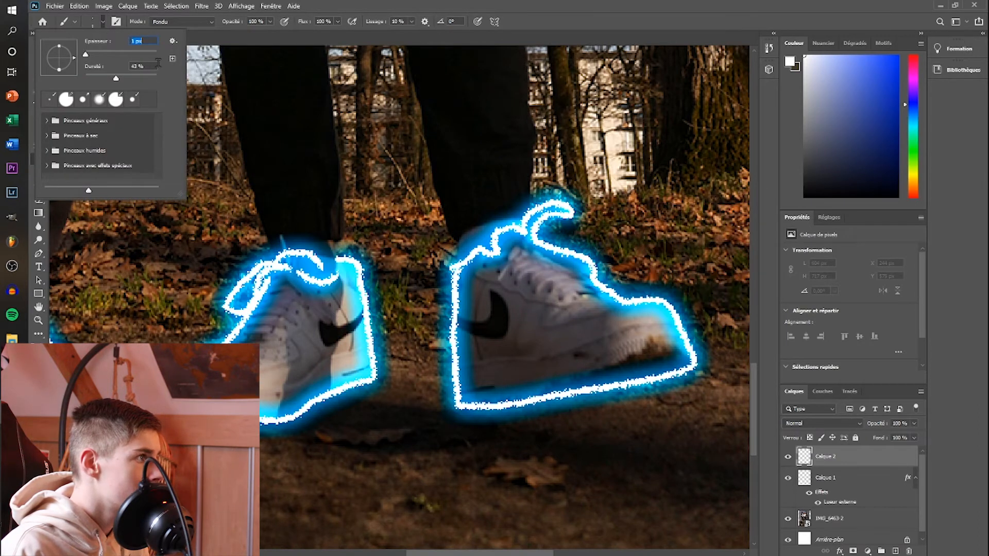
text(2)
key(BackSpace)
key(Return)
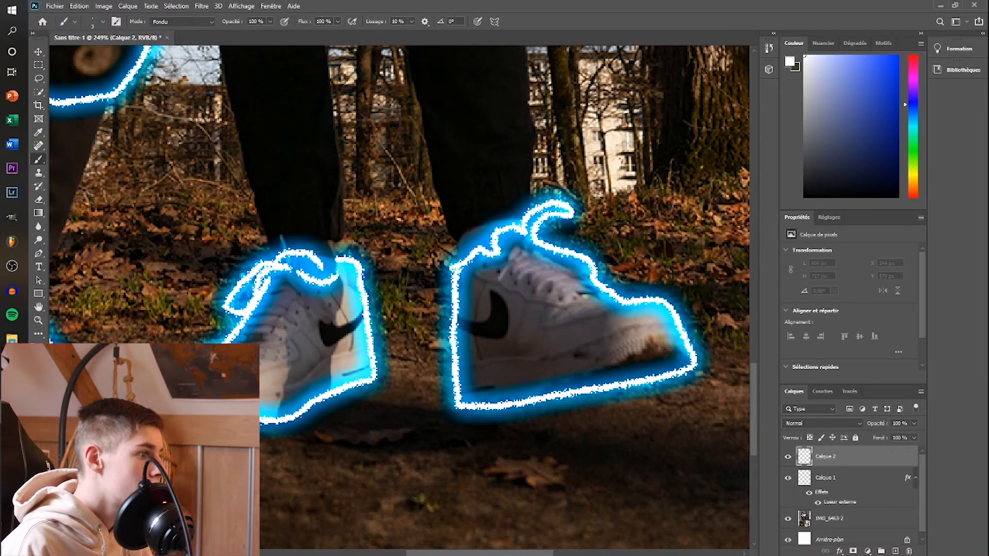
Step: Outline the black swooshes on the middle and right shoes in white on the new layer
scroll(364, 311, up, 5)
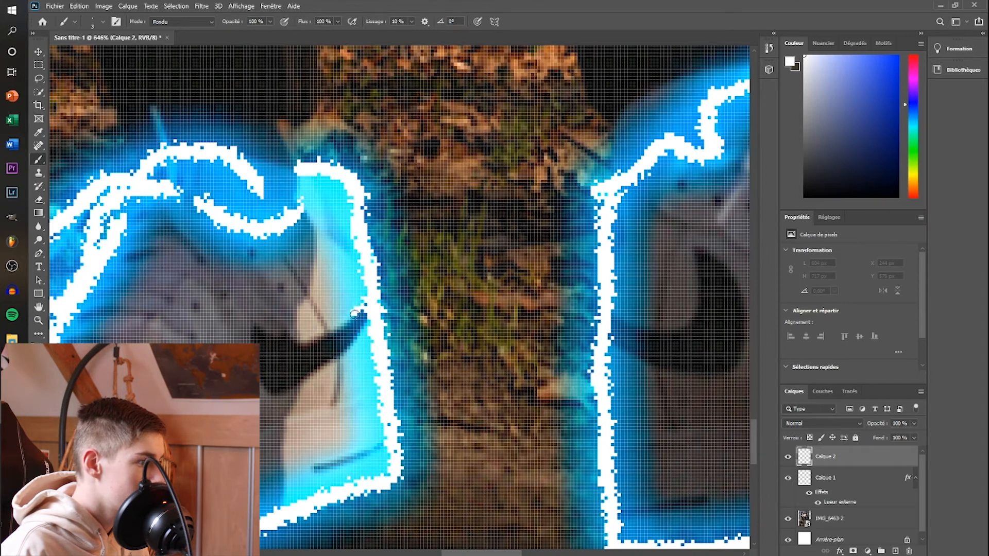
mouse_move(364, 308)
mouse_down()
mouse_move(300, 339)
mouse_move(265, 308)
mouse_move(258, 343)
mouse_up()
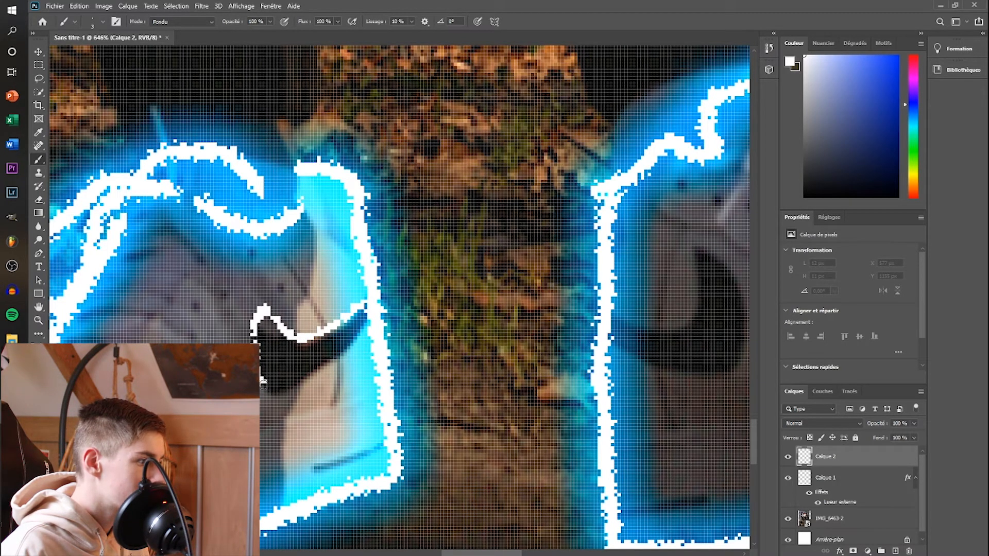
mouse_move(267, 387)
mouse_down()
mouse_move(300, 390)
mouse_move(366, 329)
mouse_up()
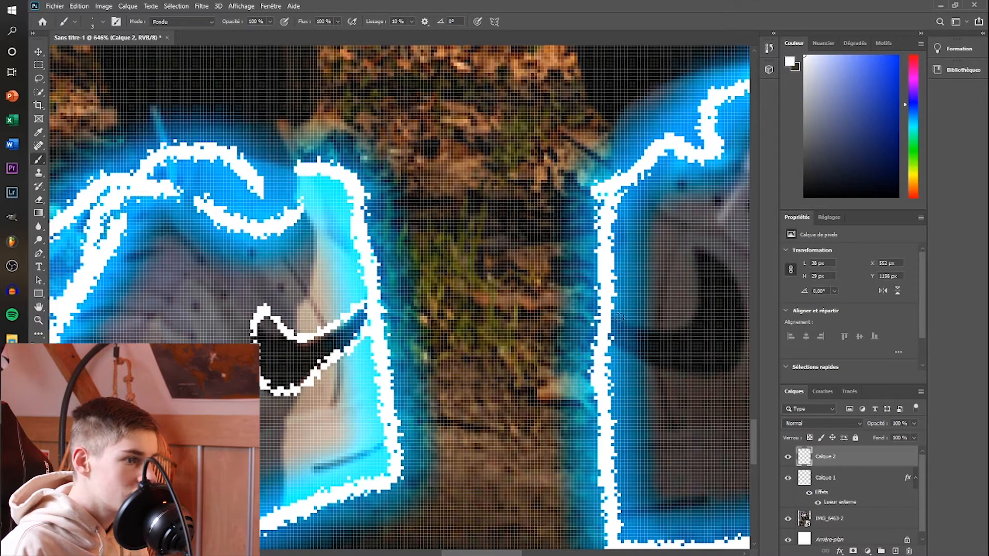
mouse_move(631, 322)
mouse_down()
mouse_move(653, 336)
mouse_move(692, 320)
mouse_move(694, 244)
mouse_move(738, 283)
mouse_move(745, 343)
mouse_move(737, 366)
mouse_move(714, 377)
mouse_move(679, 374)
mouse_move(609, 340)
mouse_up()
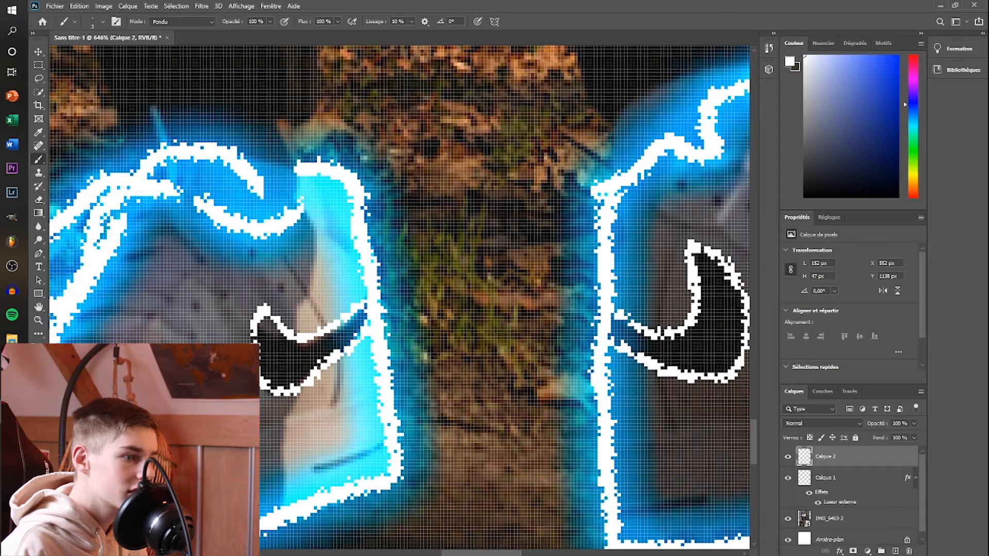
Step: Open the blending options of the swoosh layer, enable Lueur externe and show its settings
scroll(586, 394, down, 3)
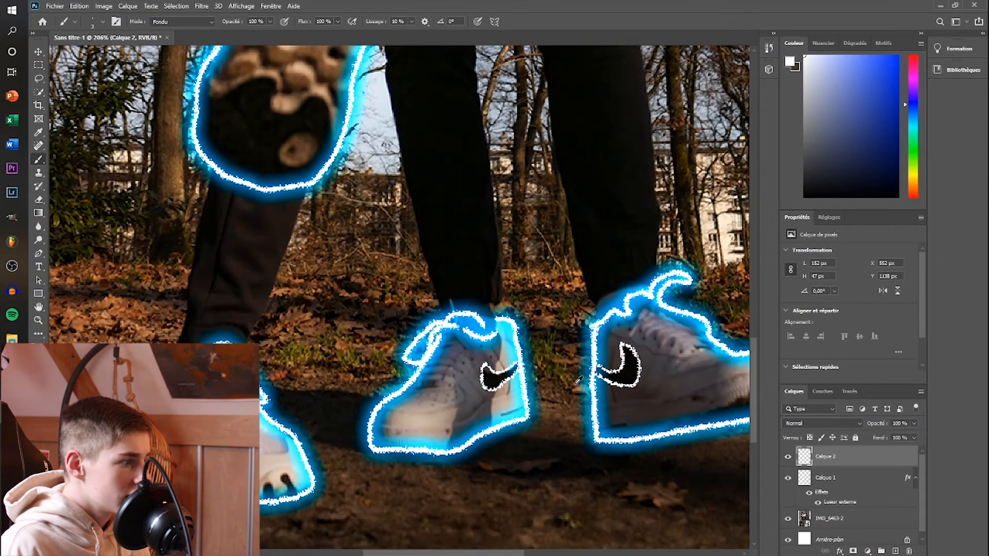
scroll(519, 401, down, 1)
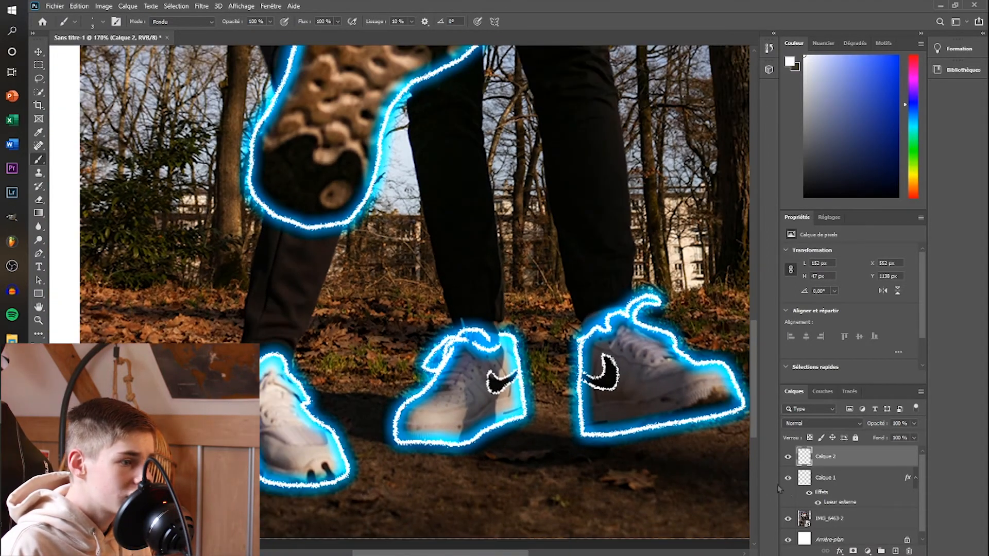
double_click(828, 464)
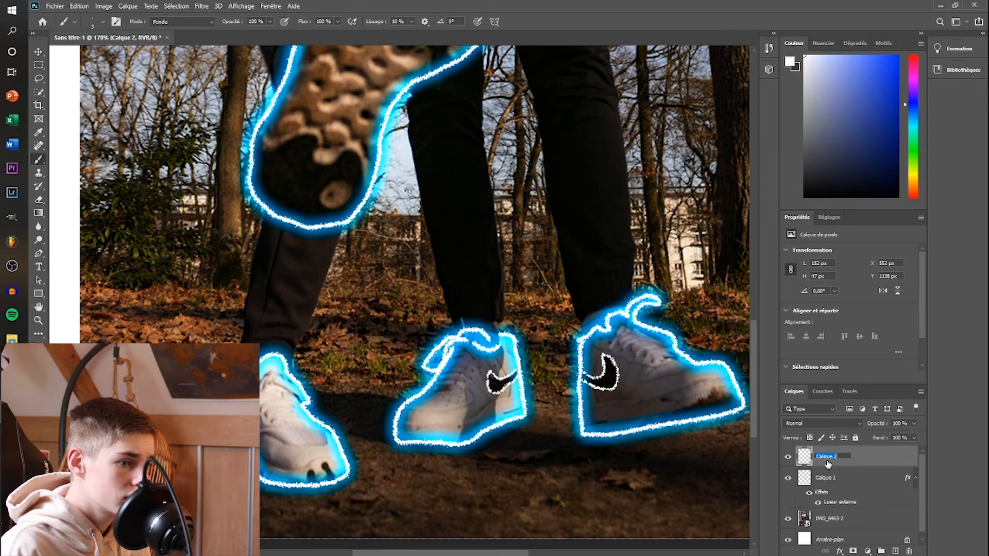
click(865, 458)
double_click(865, 458)
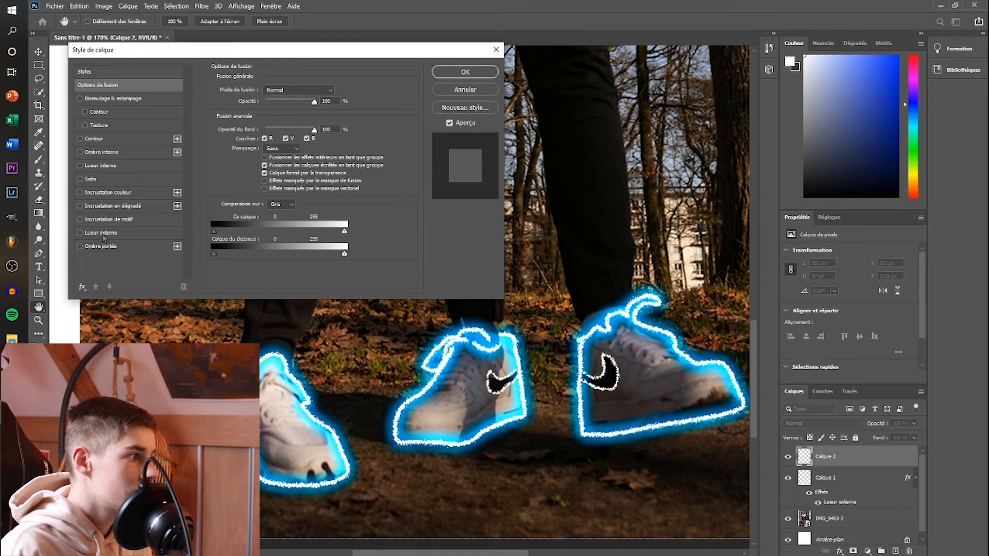
click(80, 233)
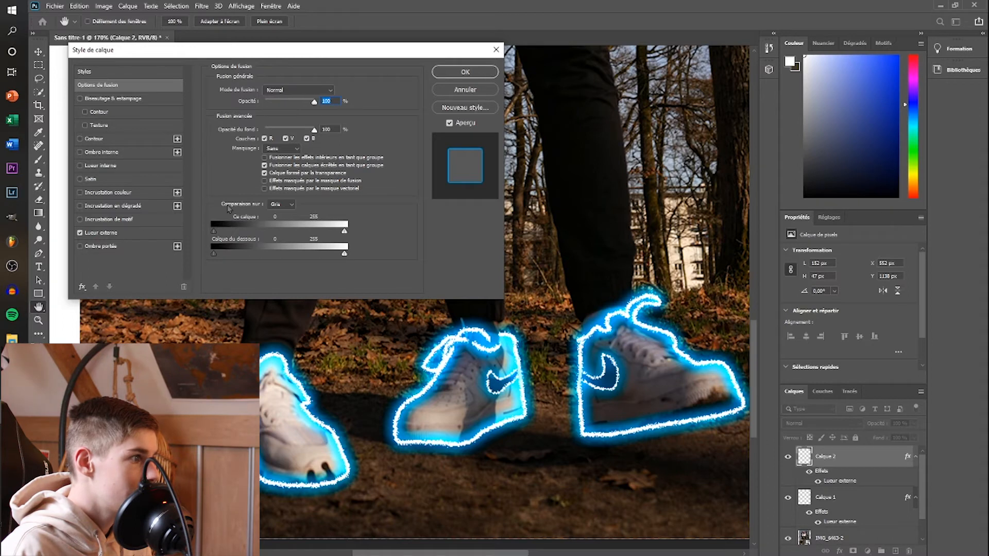
click(105, 232)
Step: Change the swoosh layer's Lueur externe colour from blue to bright yellow and apply the layer style
click(246, 128)
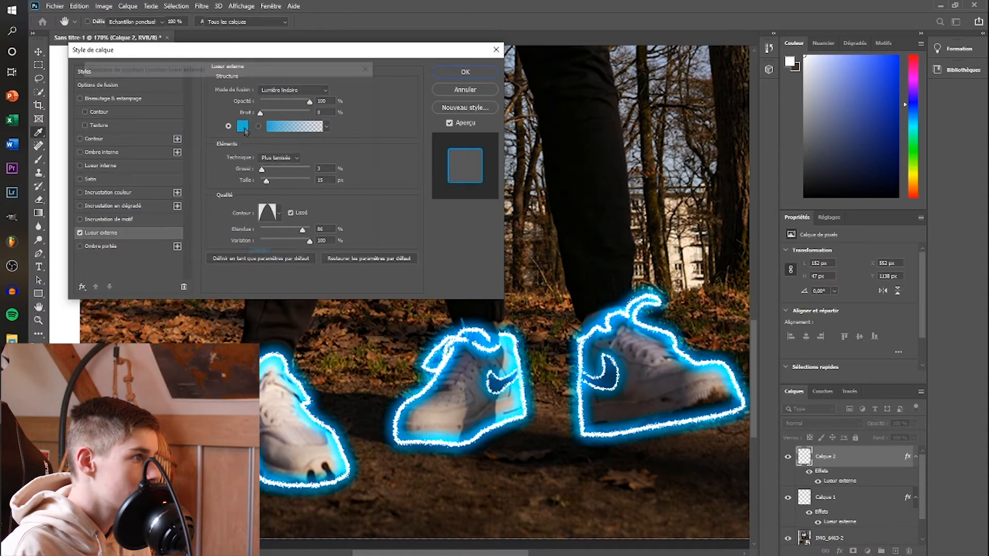
drag(225, 197, 228, 204)
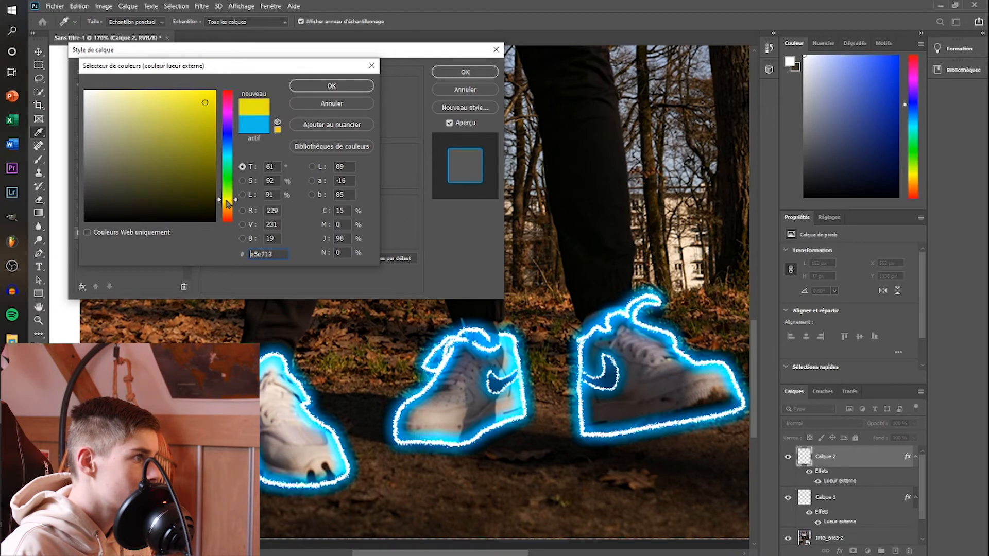
drag(194, 104, 200, 103)
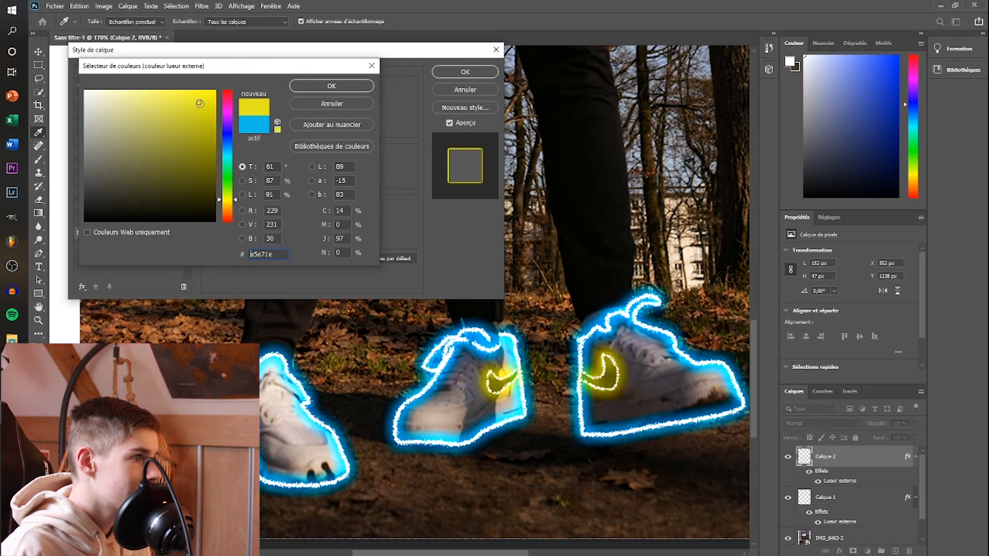
drag(238, 204, 237, 205)
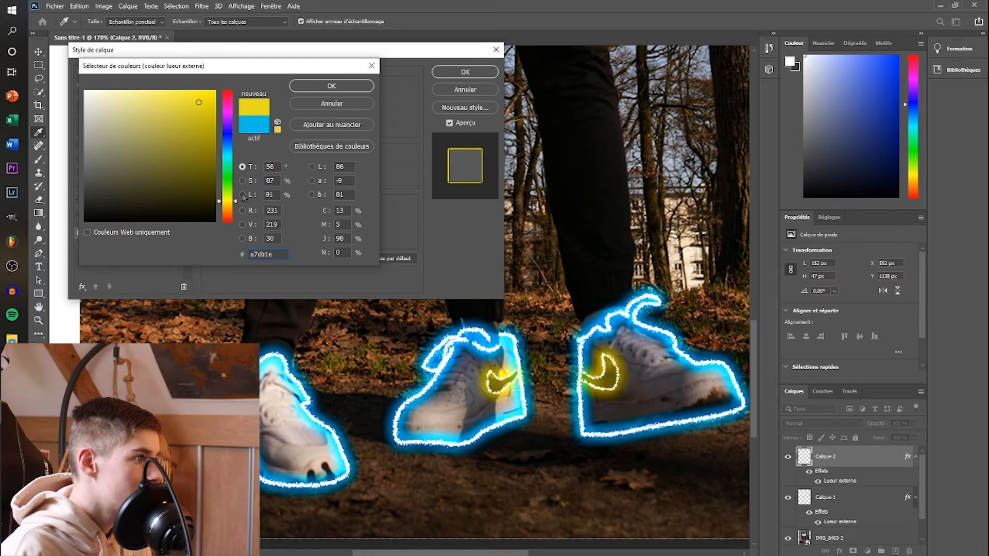
drag(237, 204, 238, 201)
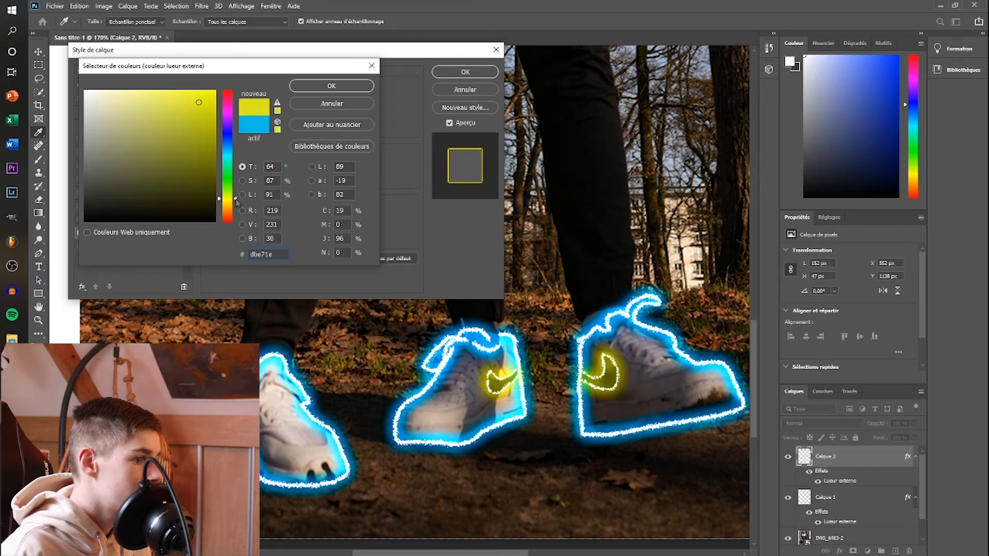
drag(199, 103, 215, 91)
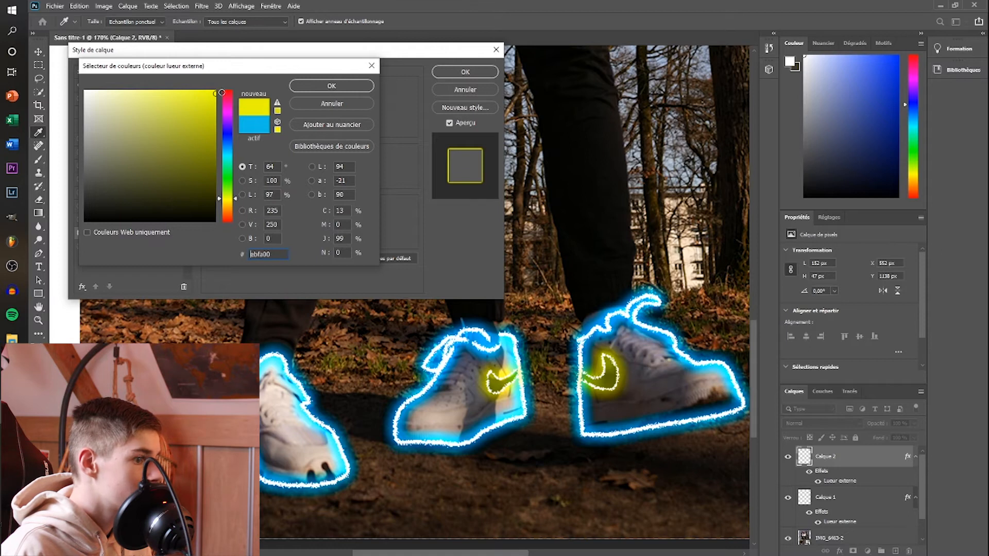
click(331, 86)
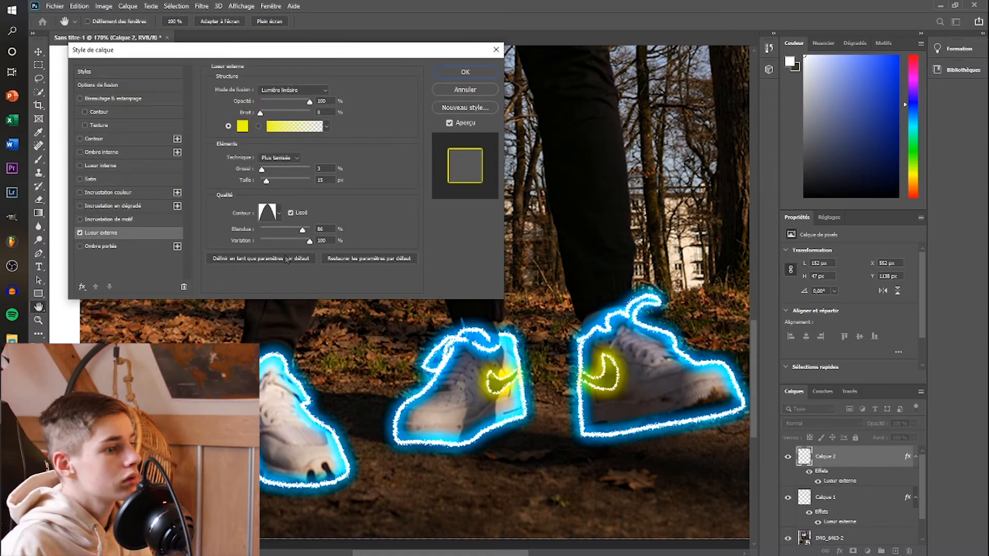
click(466, 72)
Step: Try a brush stroke down the front of the white hoodie with the printed logo on the swoosh layer, and undo it
key(b)
scroll(435, 262, down, 3)
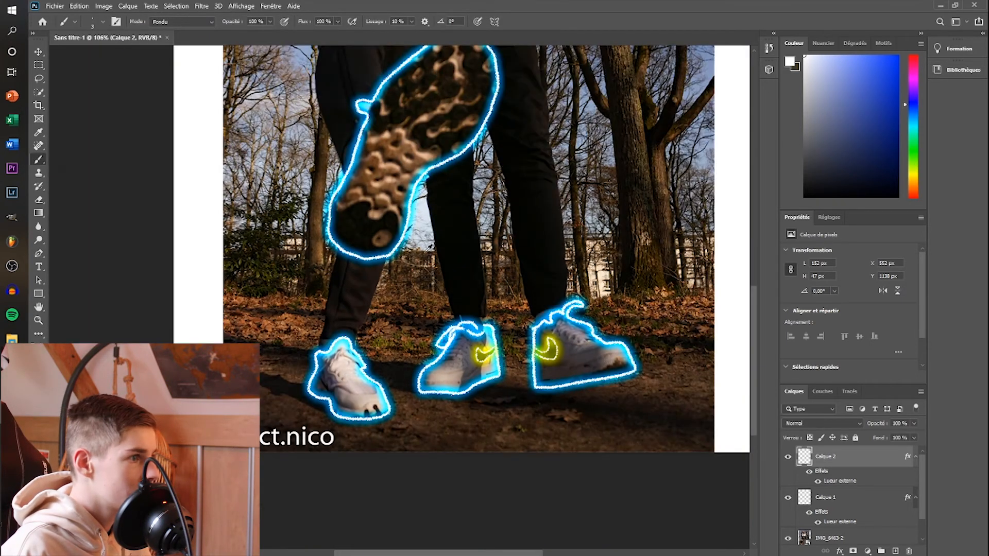
scroll(376, 194, down, 2)
mouse_move(399, 172)
mouse_down()
mouse_move(349, 374)
mouse_move(344, 440)
mouse_up()
drag(386, 245, 383, 296)
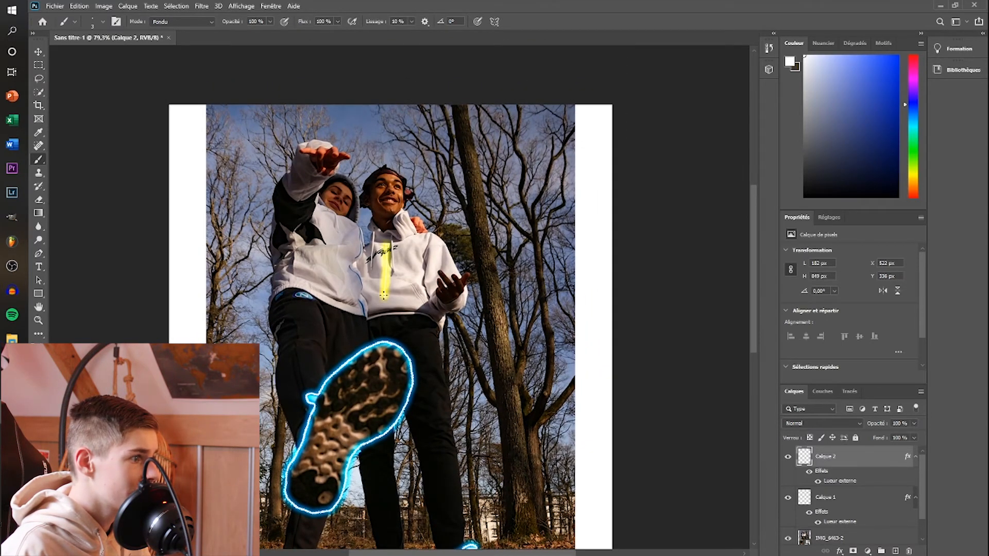
key(ctrl+z)
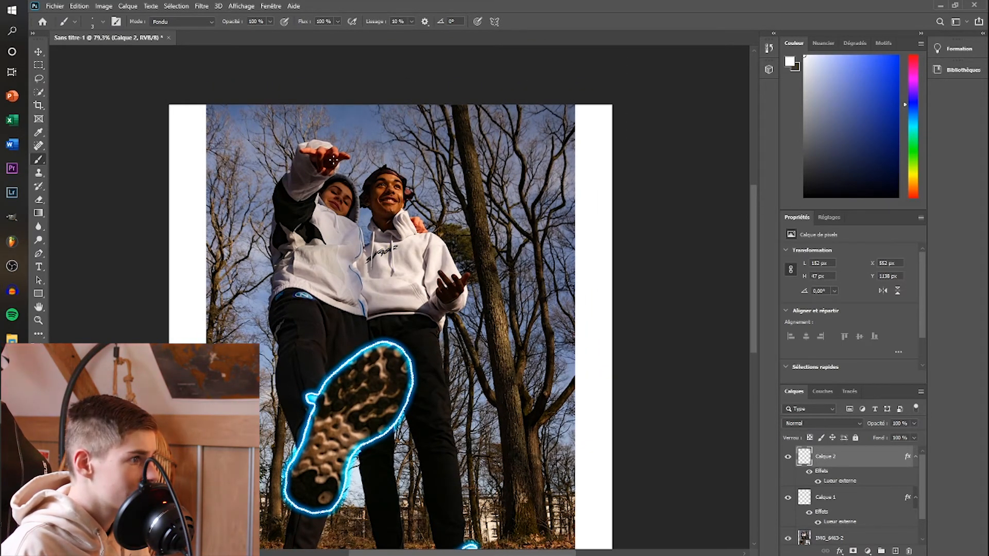
Step: Add a new empty layer above the swoosh layer and set the brush size to 8 px
scroll(419, 192, up, 3)
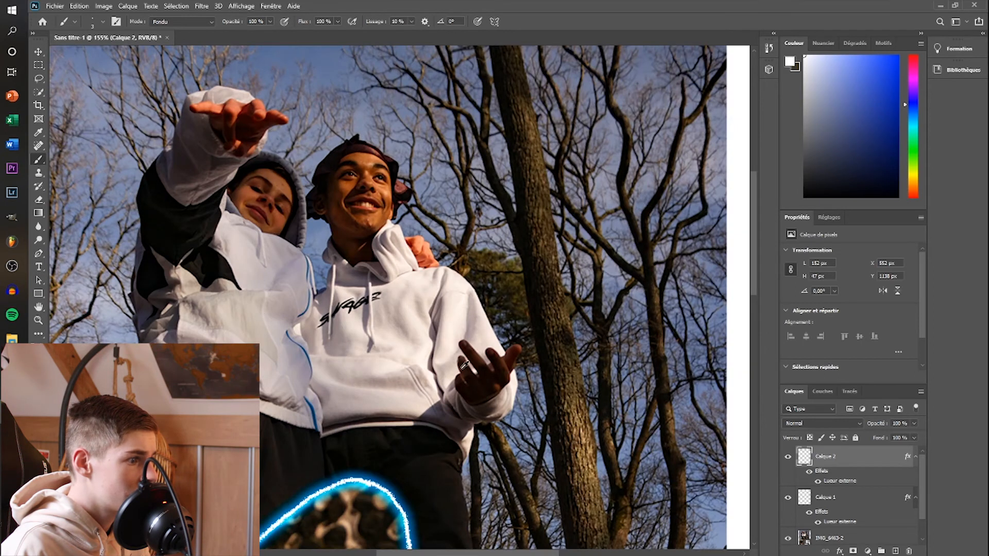
scroll(465, 364, up, 2)
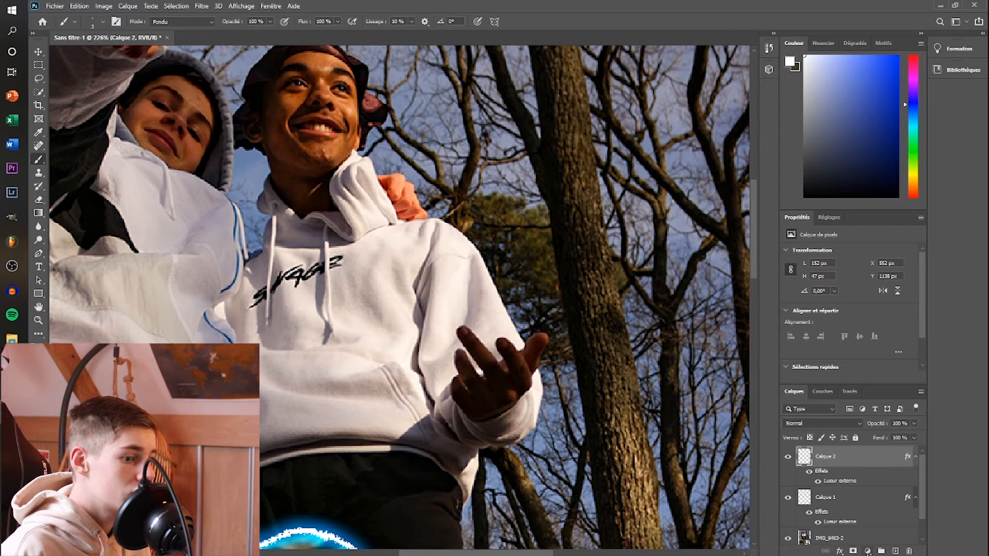
click(894, 550)
double_click(860, 465)
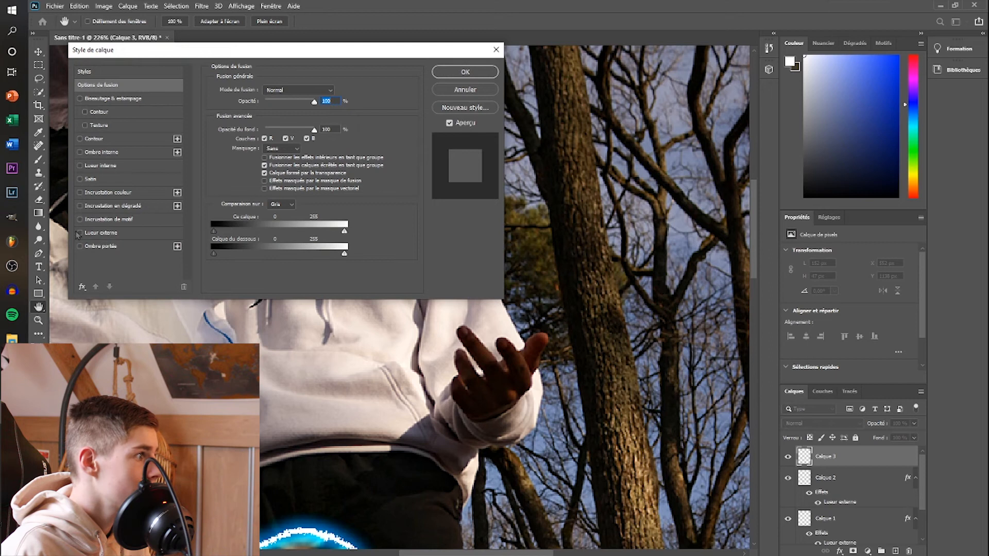
click(496, 50)
key(b)
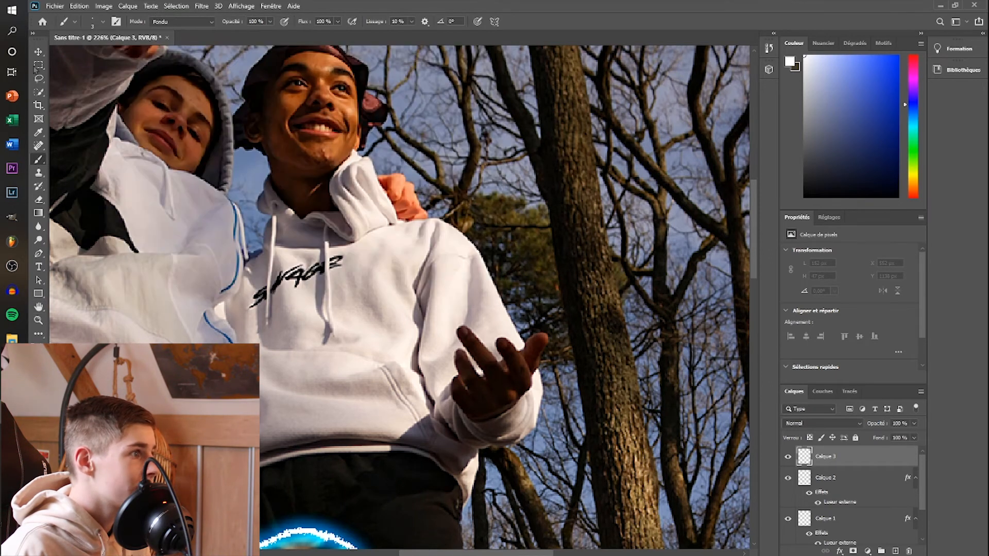
click(103, 22)
drag(92, 56, 86, 56)
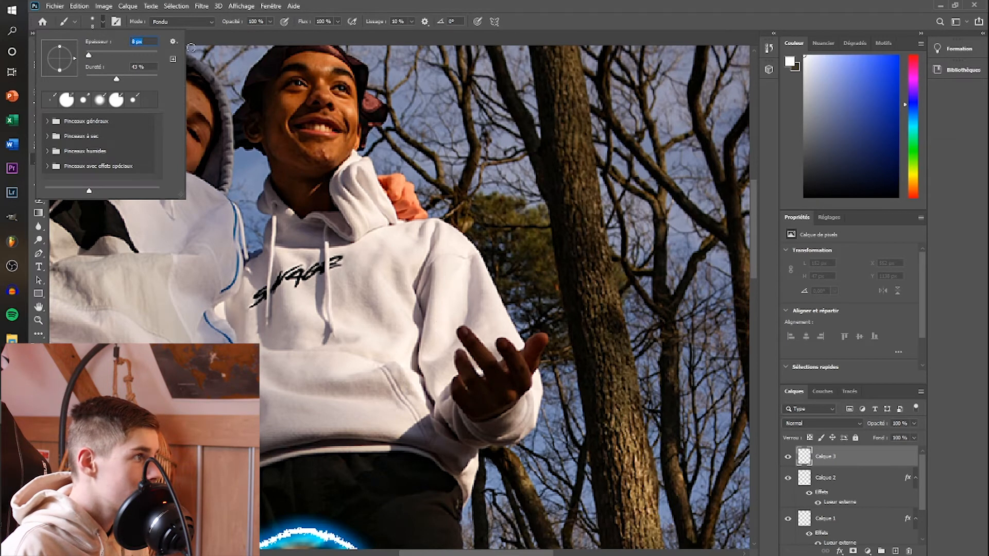
key(Return)
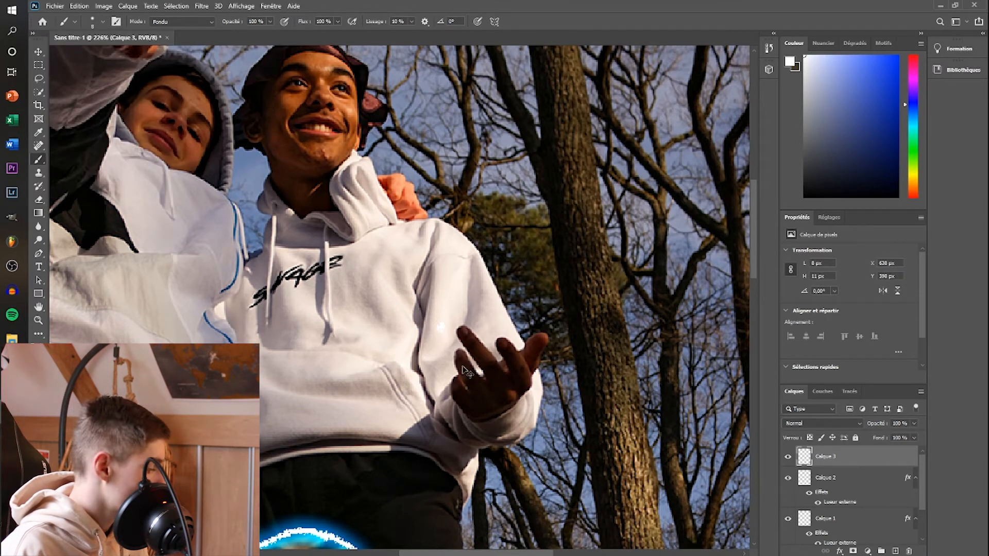
Step: Try to draw a white pyramid from straight brush strokes with a horizontal base above the open palm
click(470, 322)
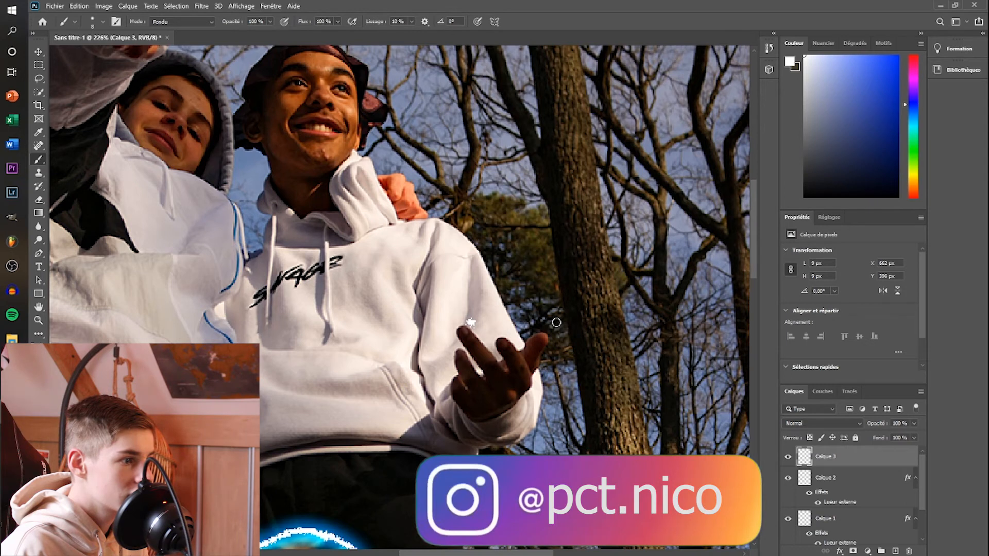
shift+click(556, 323)
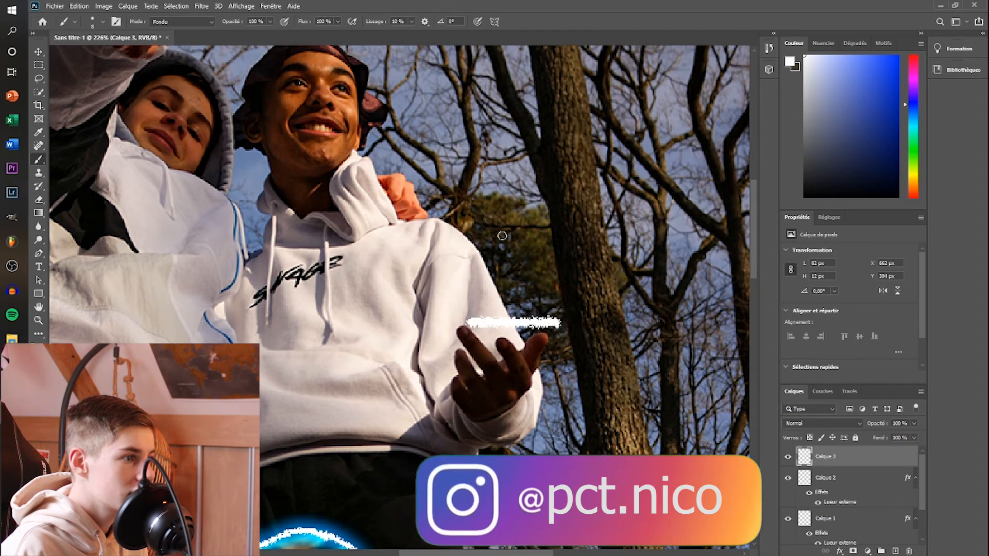
shift+click(516, 227)
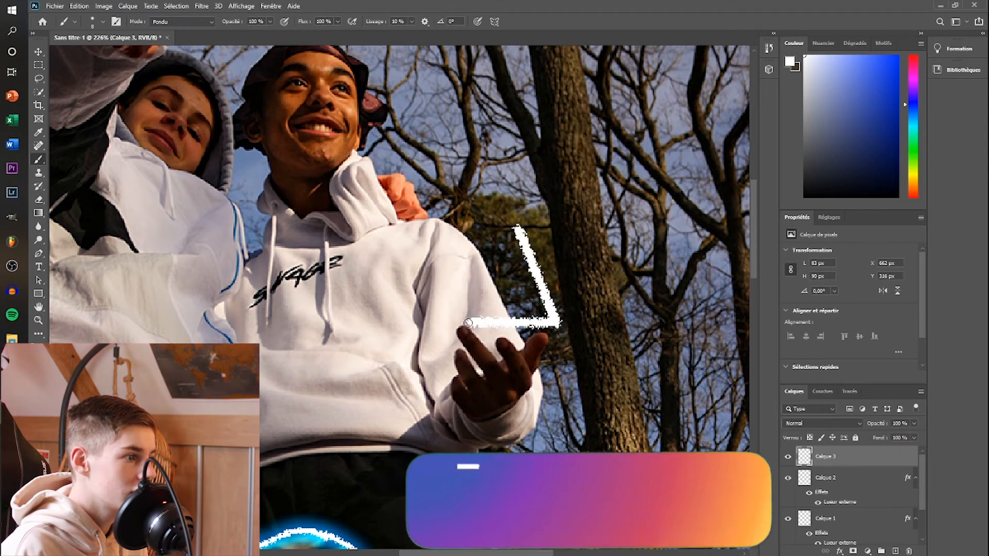
shift+click(471, 322)
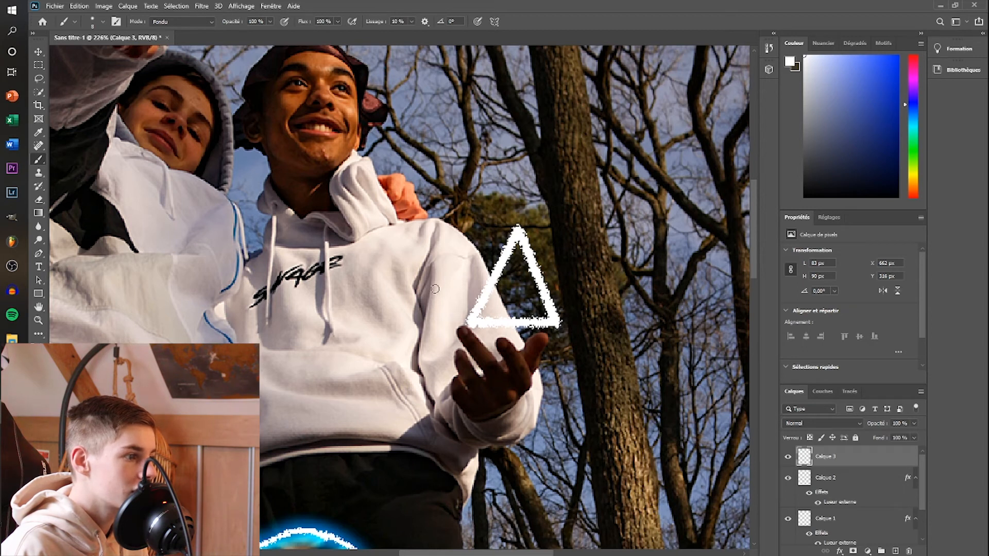
shift+click(446, 309)
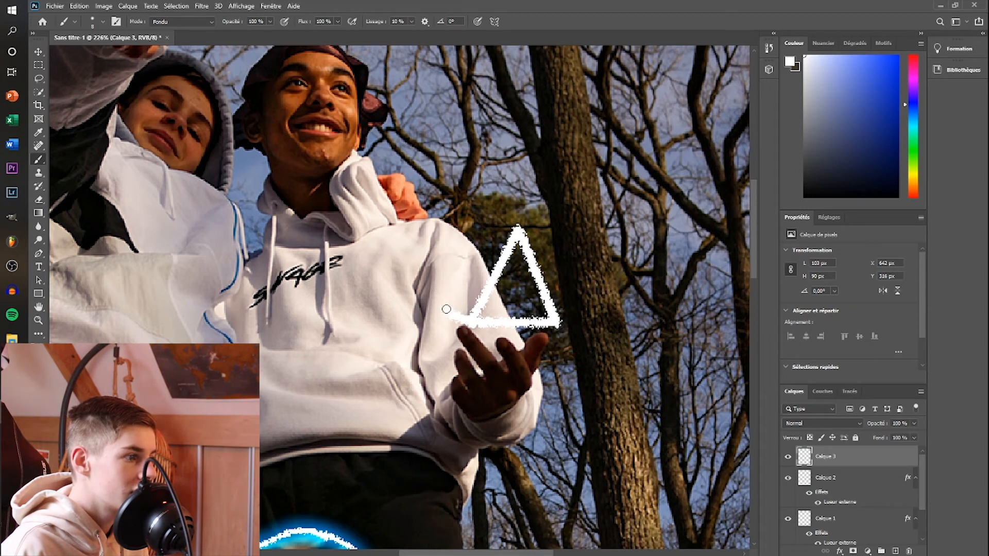
shift+click(517, 227)
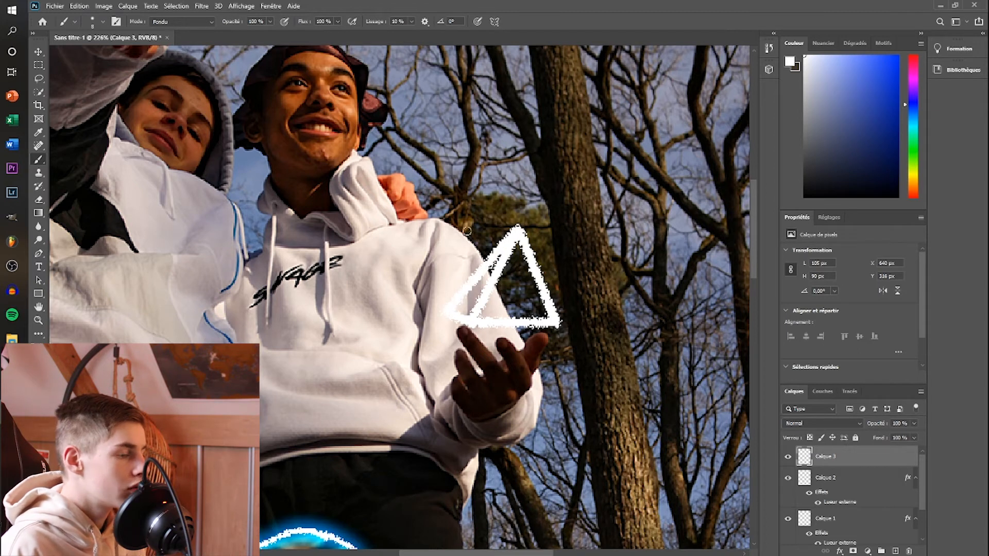
Step: Undo all the pyramid strokes above the open palm
key(ctrl+z)
key(ctrl+z)
key(ctrl+z)
key(ctrl+z)
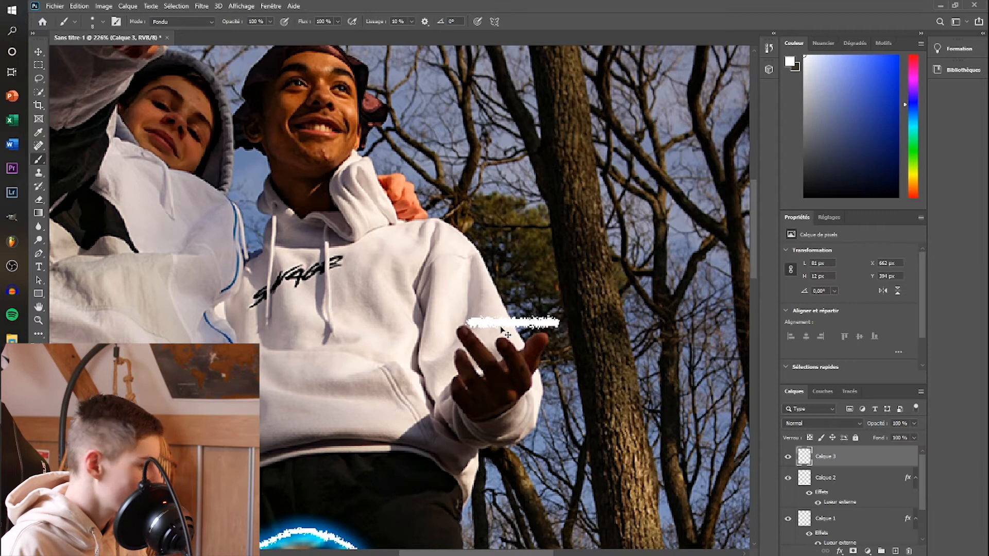
key(ctrl+z)
key(ctrl+z)
Step: Draw a white pyramid of straight strokes, about 79 px wide and 79 px high, with a tilted base above the open palm
drag(479, 328, 541, 317)
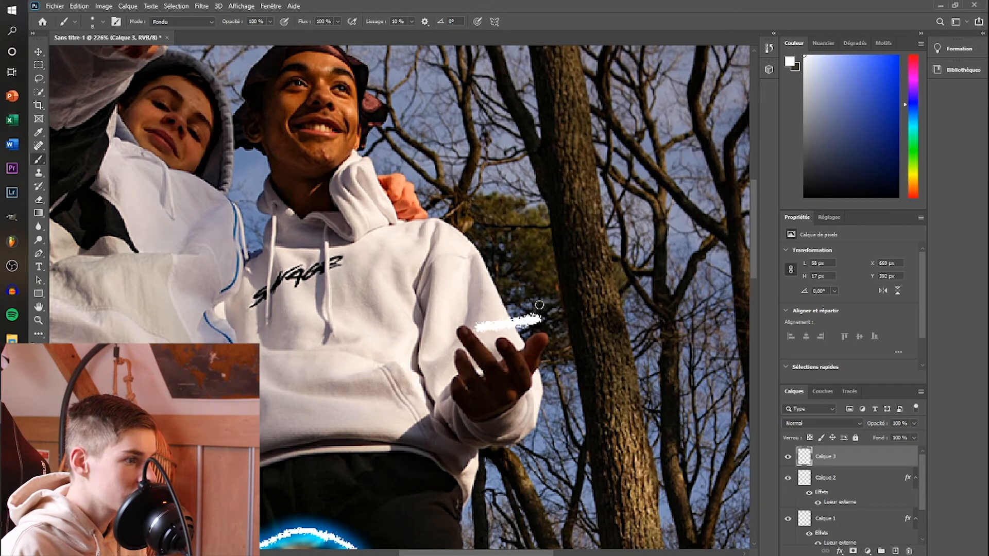
shift+click(497, 246)
shift+click(477, 324)
shift+click(457, 319)
shift+click(496, 246)
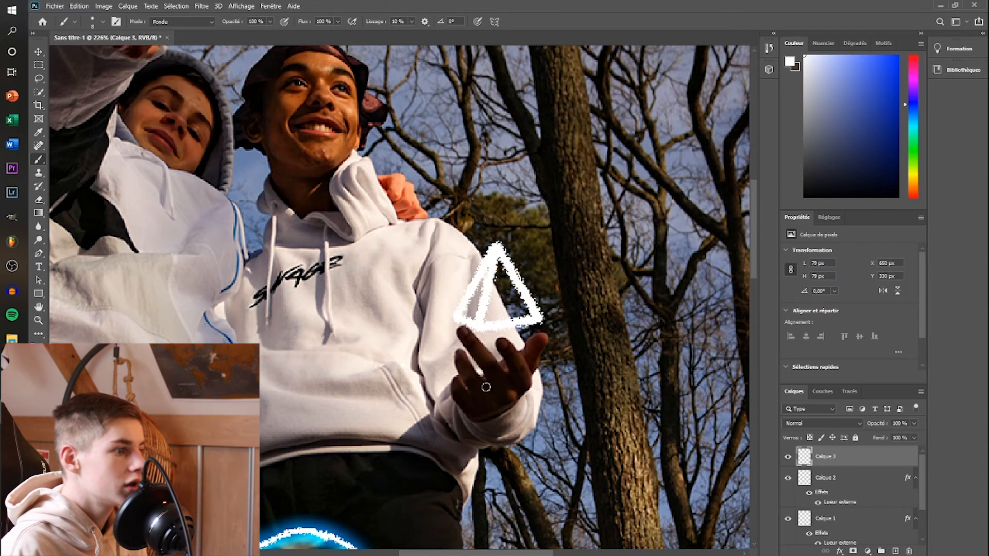
Step: Open the pyramid layer's blending options, enable Lueur externe and show its settings
scroll(517, 324, down, 10)
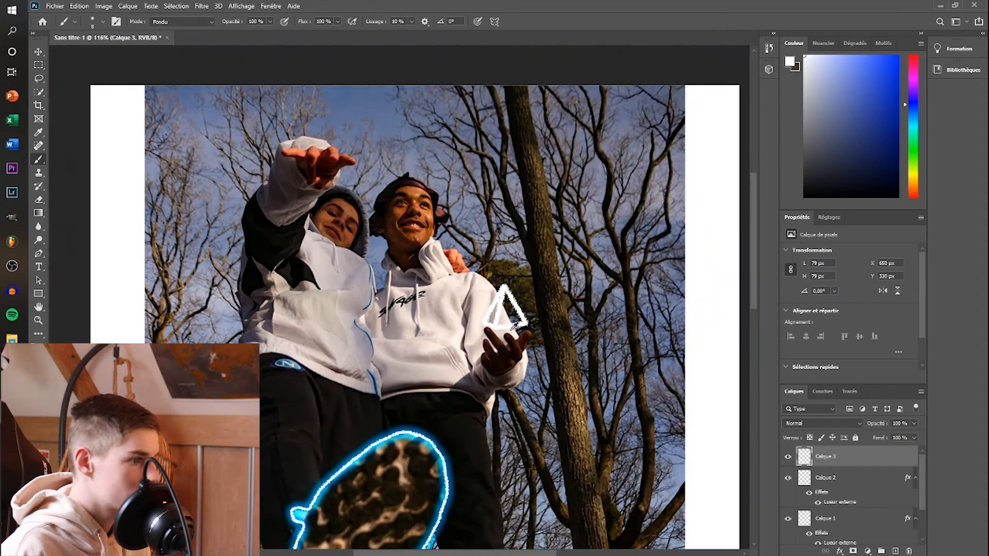
scroll(551, 366, up, 5)
scroll(551, 365, up, 1)
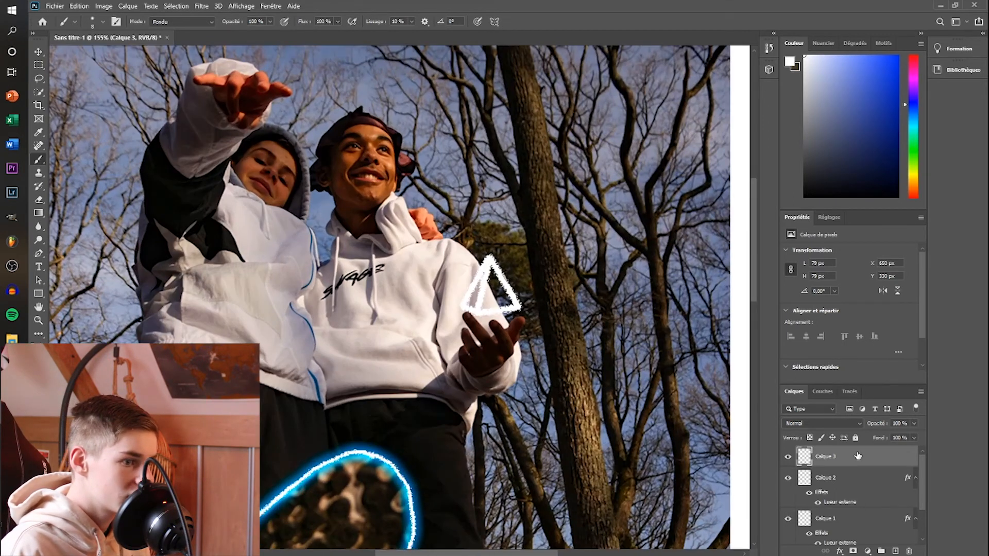
double_click(803, 455)
click(80, 232)
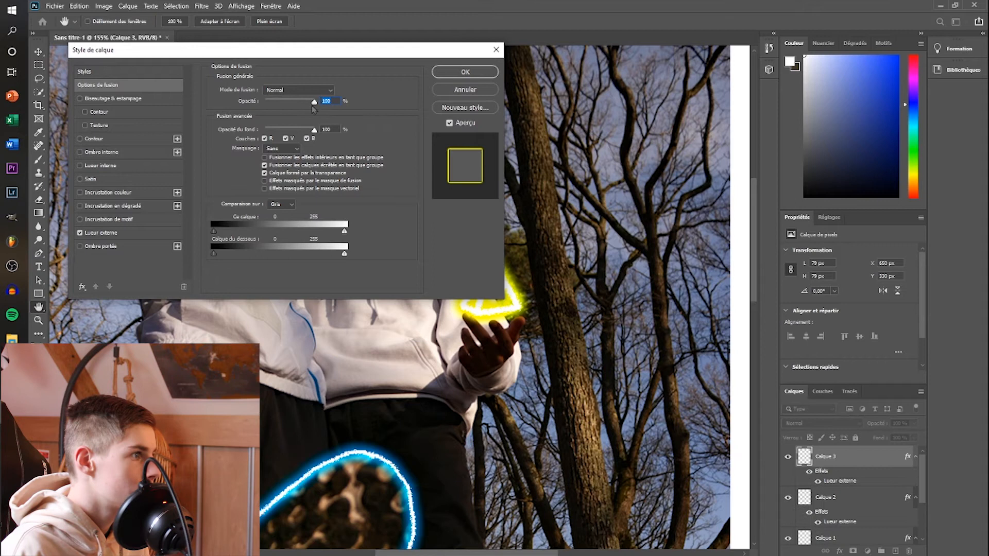
click(106, 232)
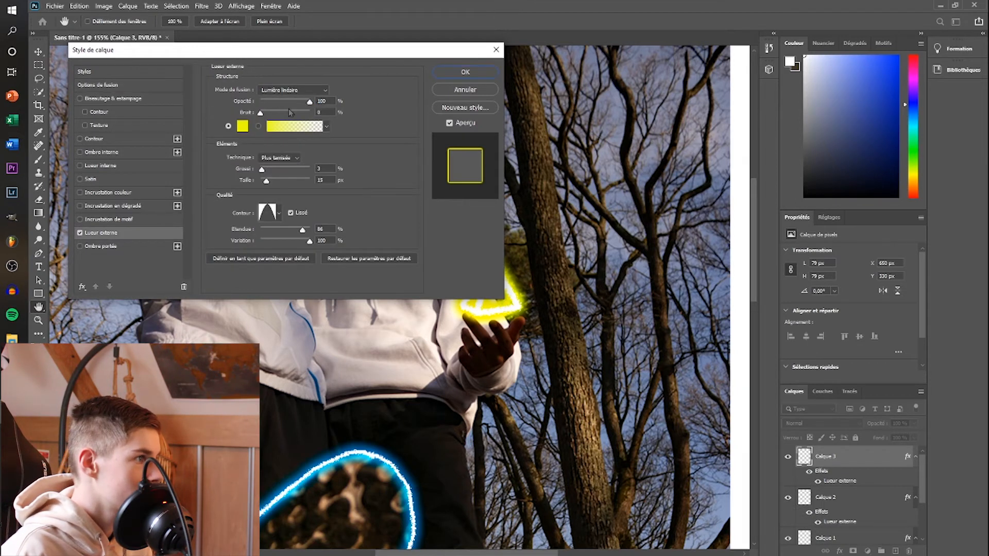
Step: Set the pyramid's Lueur externe colour to dark green 097e17 and apply the layer style
click(238, 128)
drag(235, 197, 235, 175)
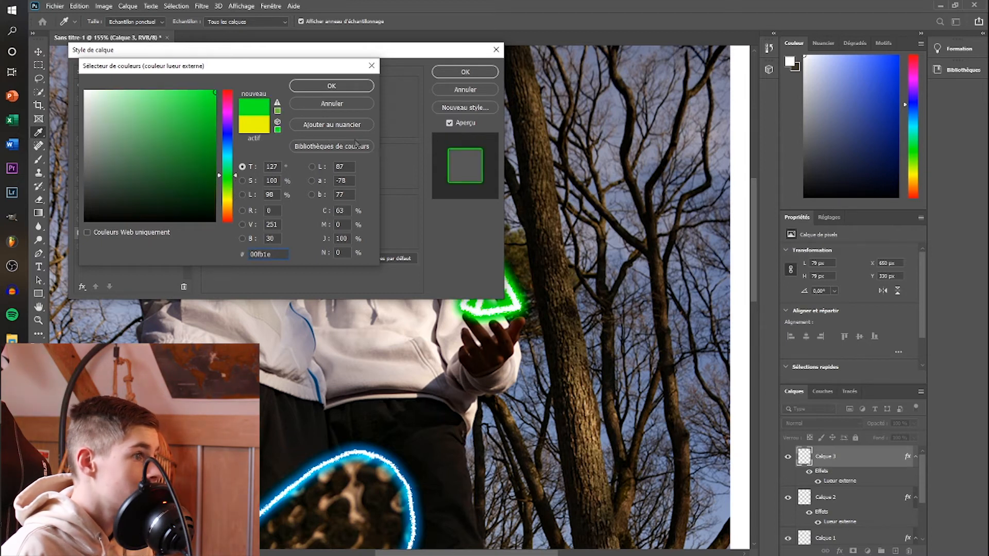
mouse_move(212, 144)
mouse_down()
mouse_move(209, 127)
mouse_move(166, 142)
mouse_move(207, 157)
mouse_up()
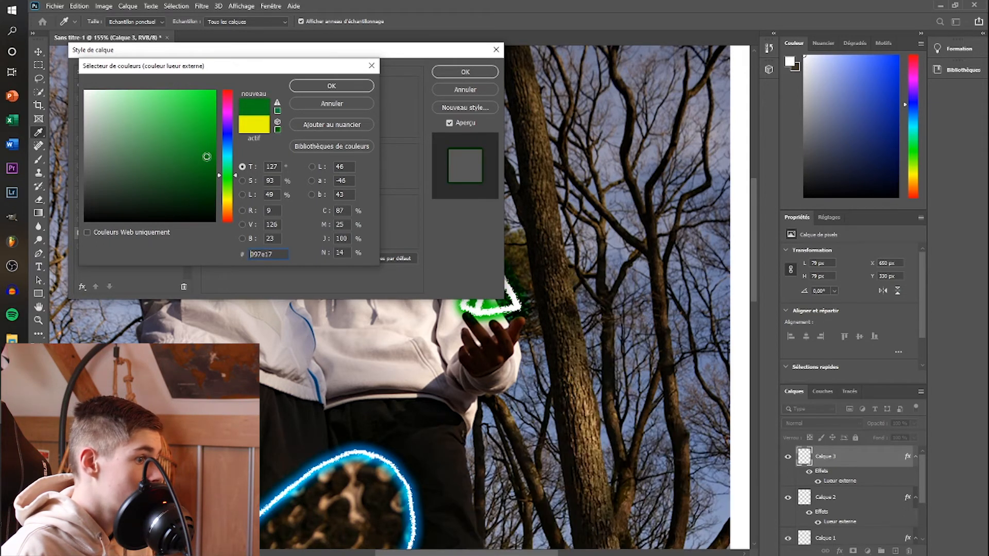
click(330, 86)
click(465, 71)
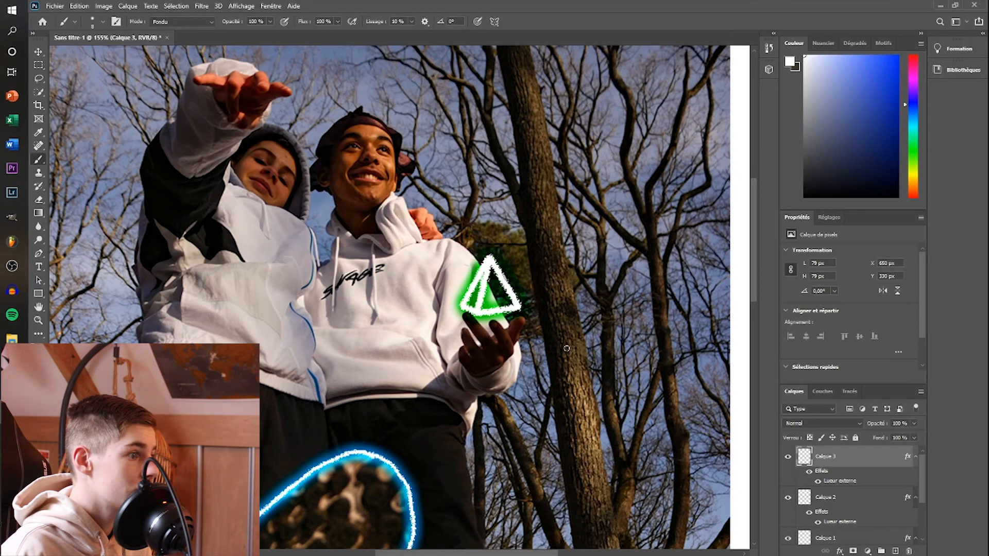
key(ctrl+0)
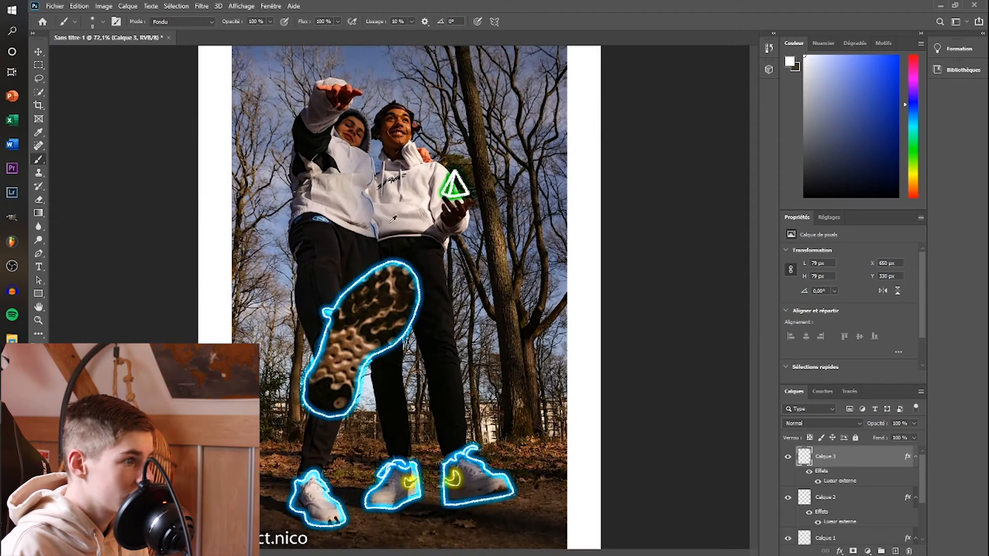
scroll(477, 216, up, 5)
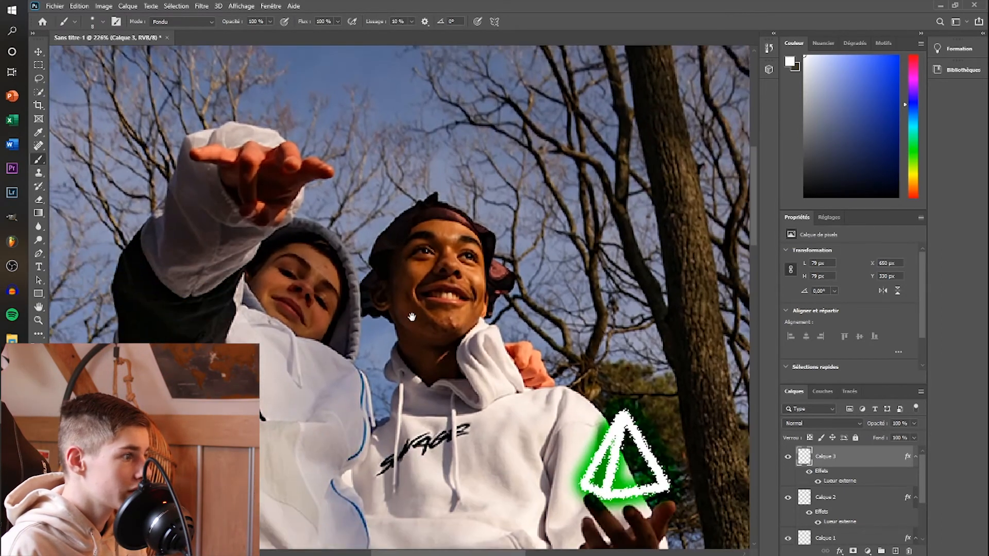
scroll(258, 307, down, 2)
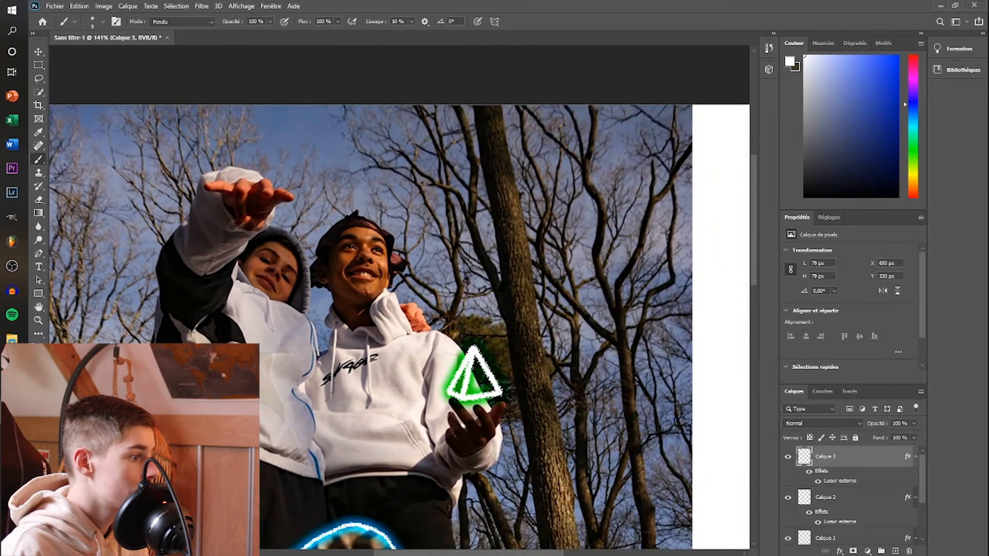
Step: Draw two blue-glowing strokes along the hoodie drawstrings on layer Calque 1
drag(364, 426, 389, 432)
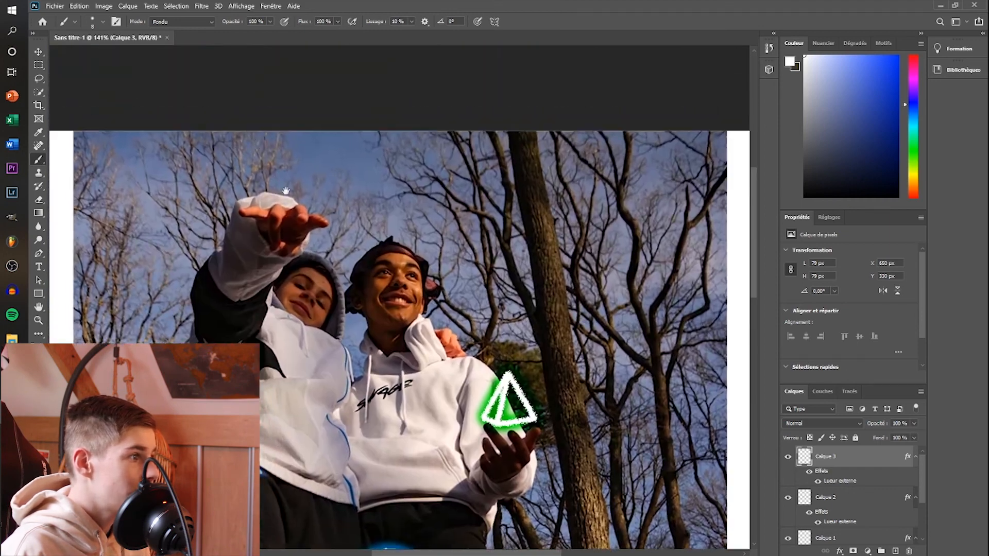
drag(568, 495, 431, 211)
drag(374, 491, 483, 551)
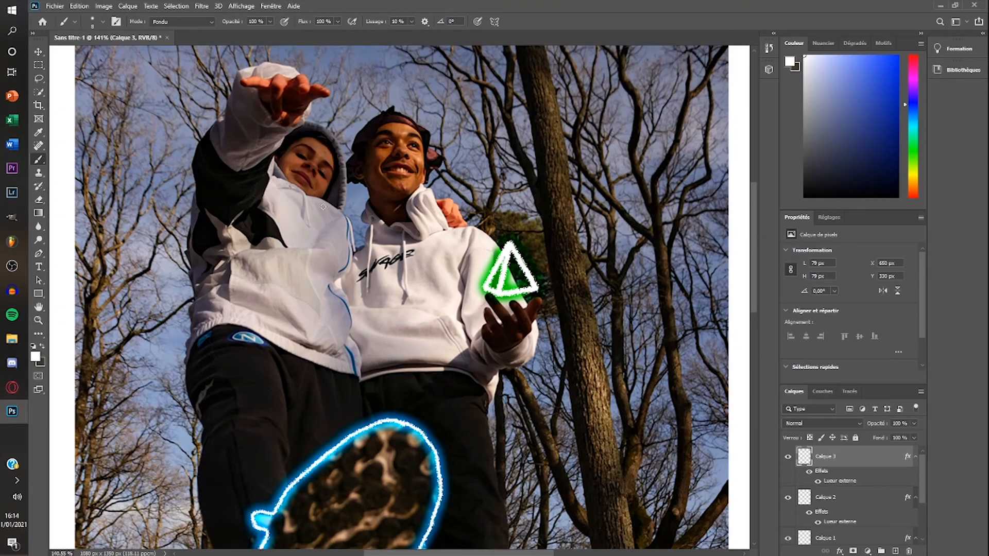
scroll(323, 207, up, 1)
scroll(845, 510, down, 2)
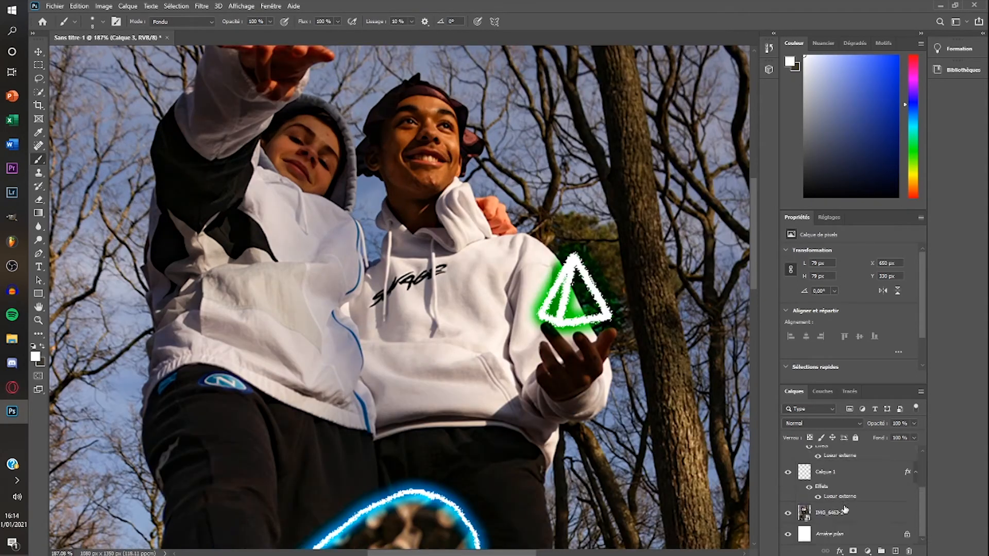
click(842, 471)
drag(433, 240, 438, 335)
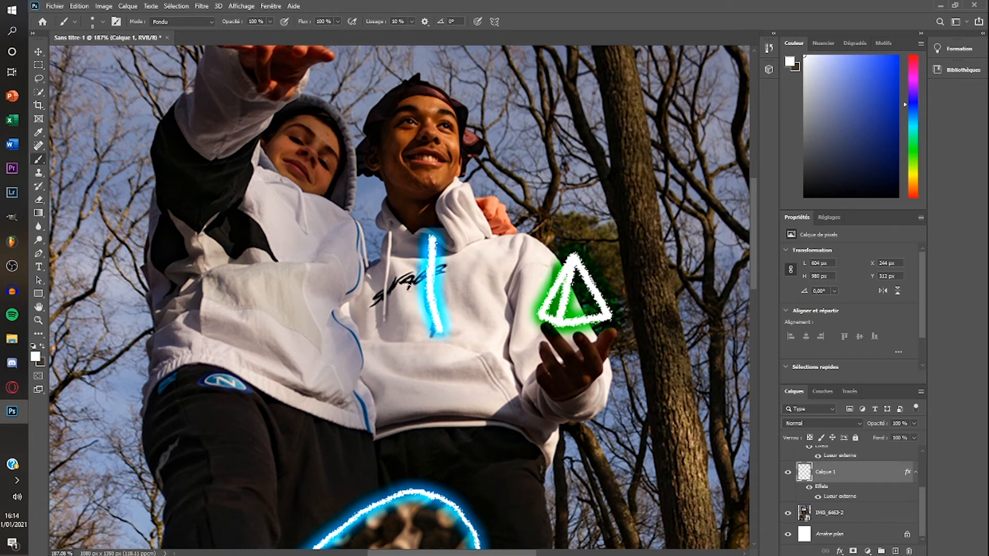
drag(392, 227, 384, 319)
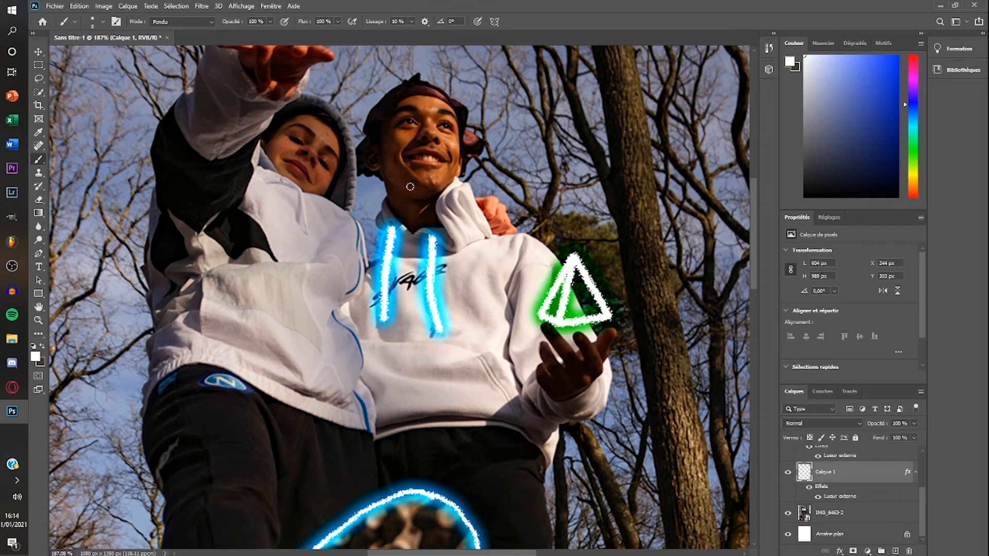
click(390, 221)
scroll(480, 284, down, 1)
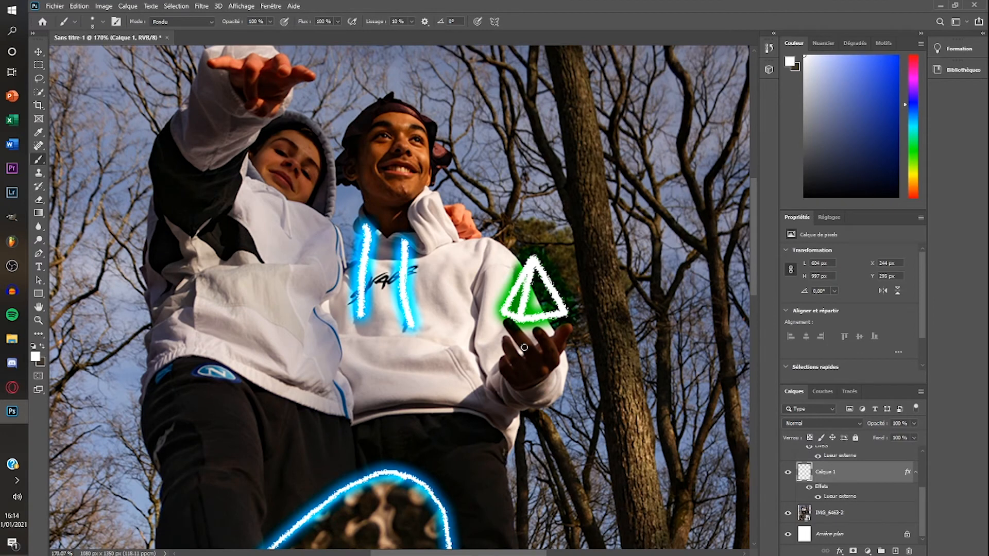
scroll(540, 332, down, 4)
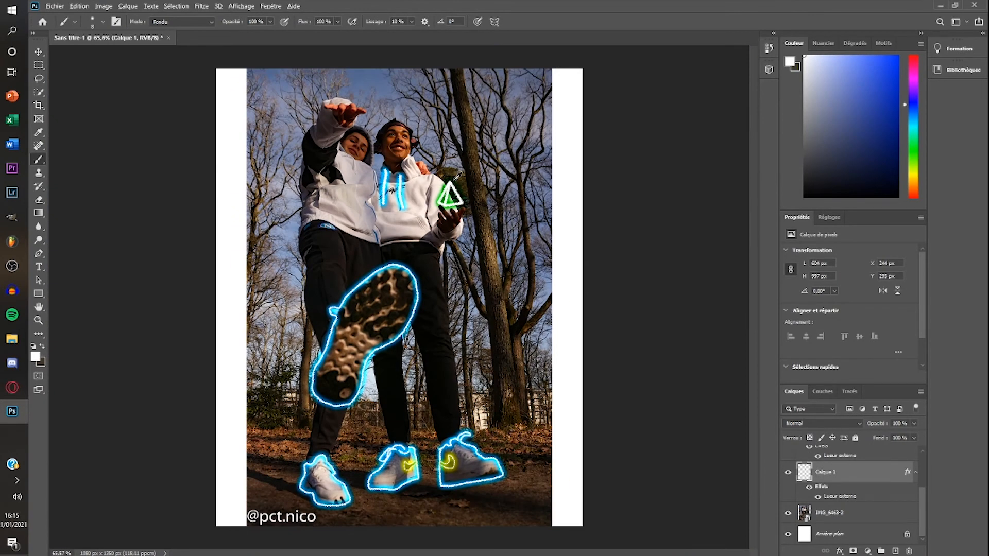
Step: Set the brush thickness to 1 px and make the pyramid layer Calque 3 active
scroll(449, 199, up, 8)
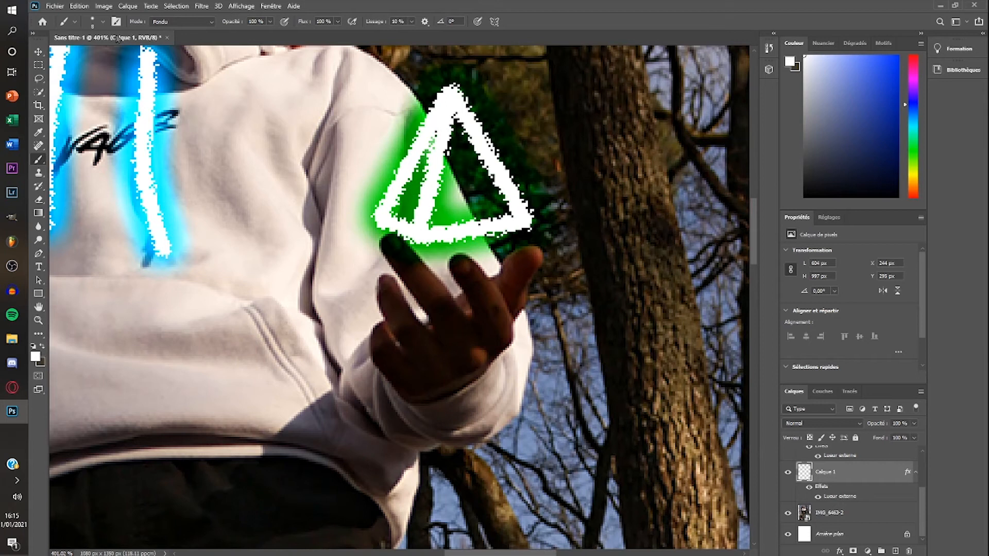
click(103, 21)
drag(89, 56, 86, 57)
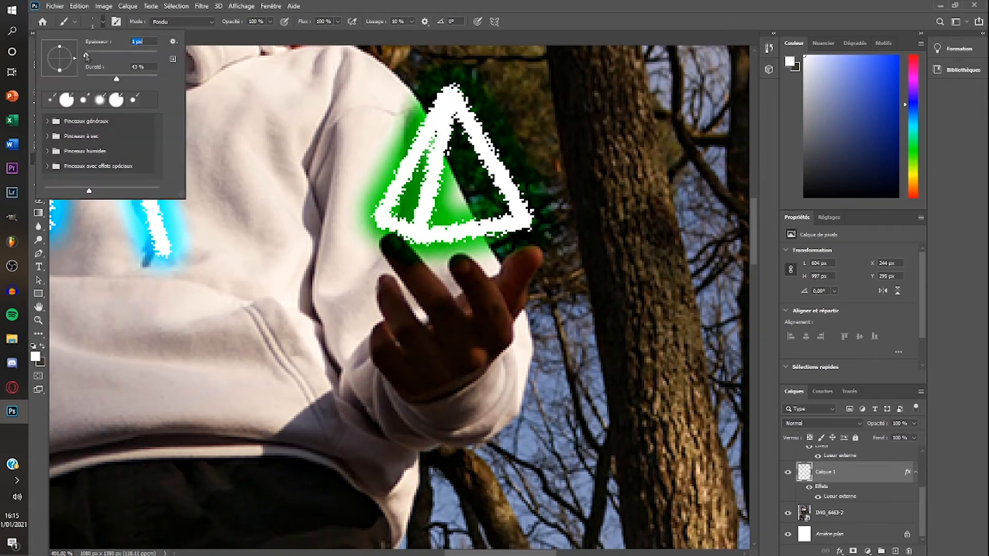
scroll(882, 477, up, 2)
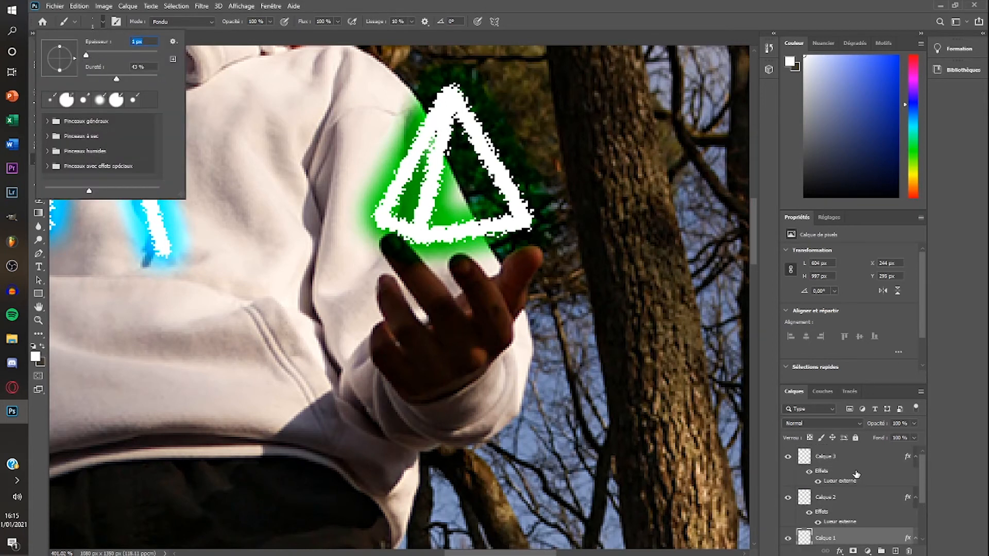
click(845, 458)
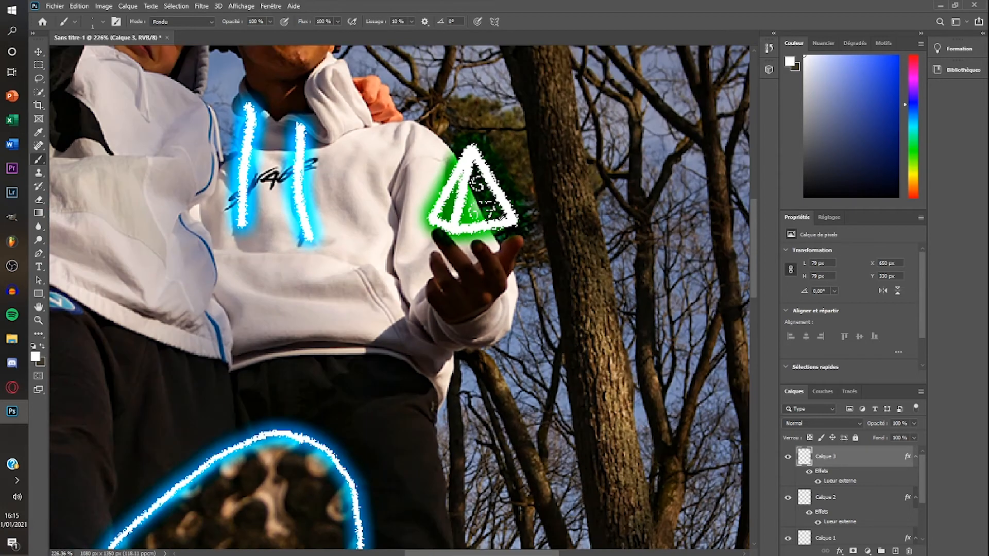
Step: Hide the photo layer to check the neon drawings on the white background, show it again and select the background layer
click(788, 513)
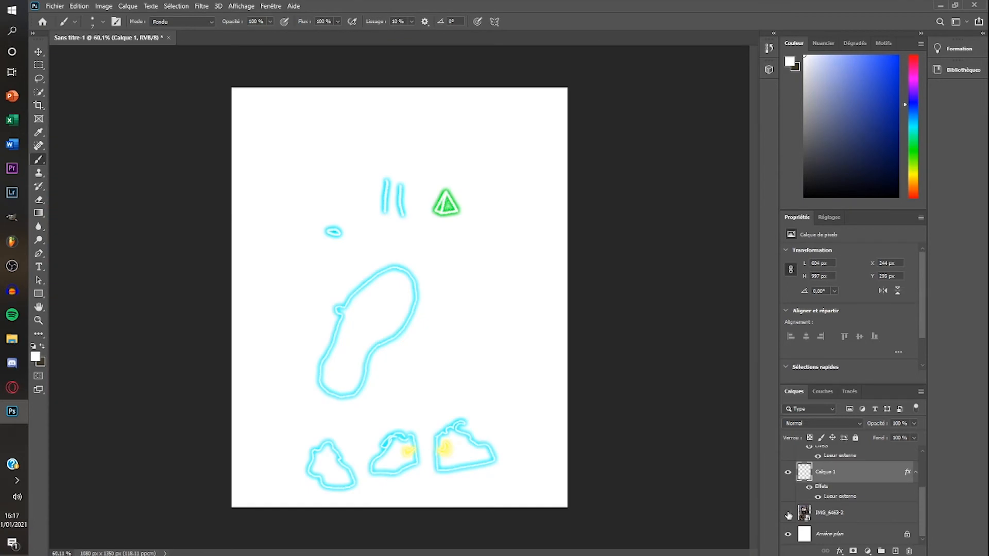
click(788, 513)
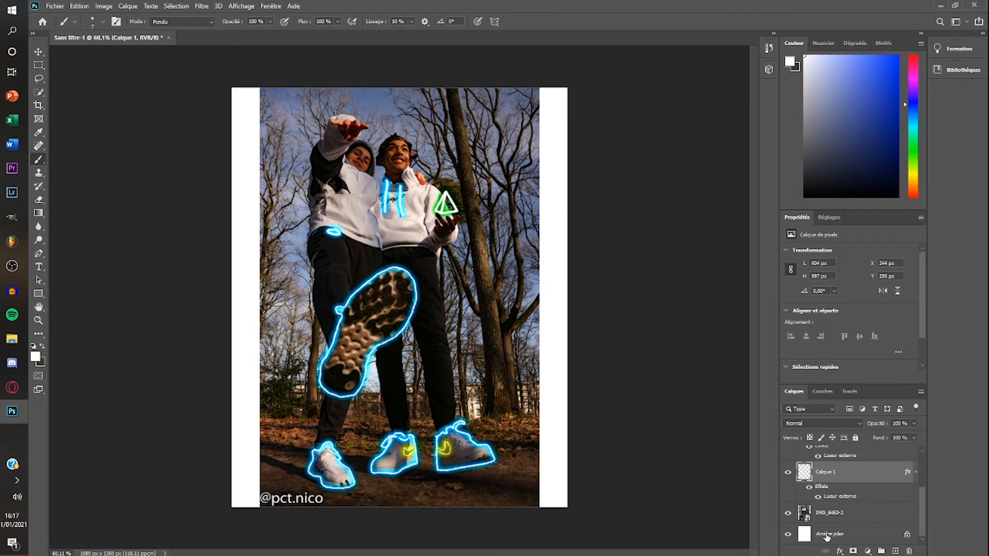
click(827, 535)
Step: Create a new 1080 x 1350 px document with its background contents set to black 000000
click(54, 6)
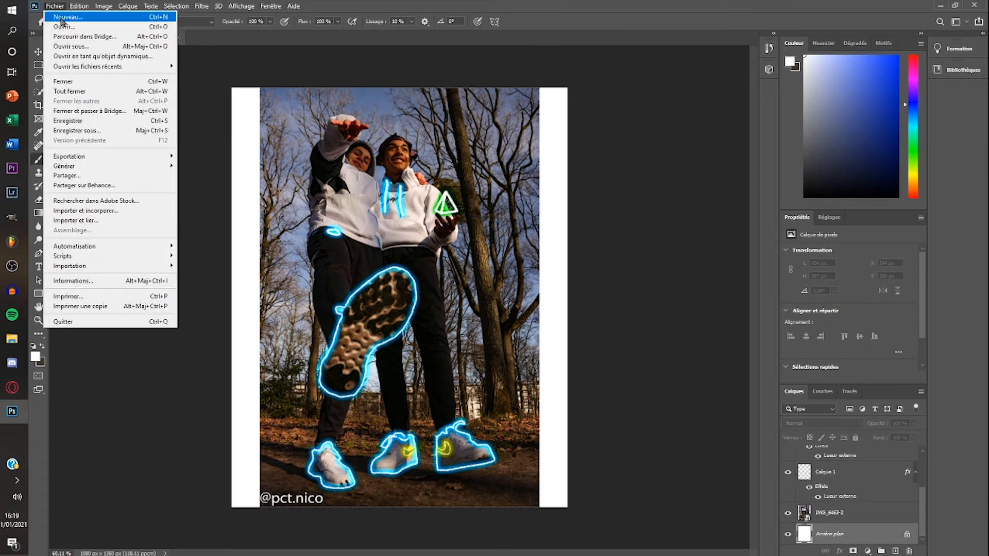
click(61, 19)
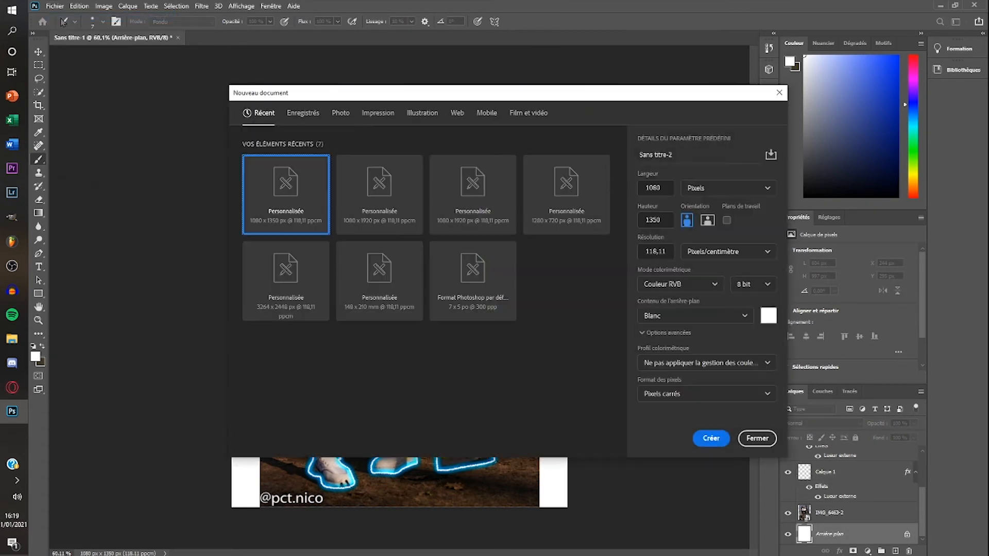
click(775, 315)
drag(133, 201, 66, 225)
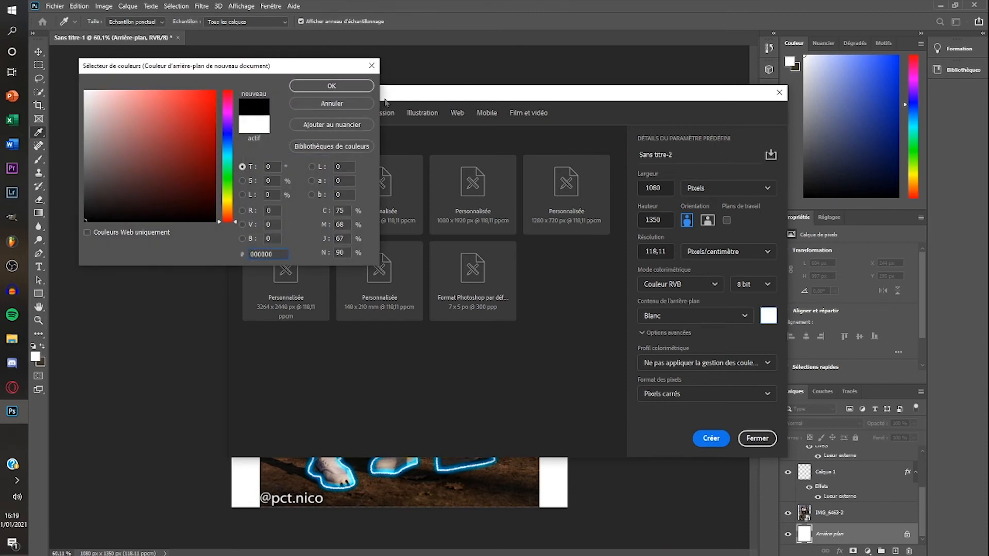
click(331, 87)
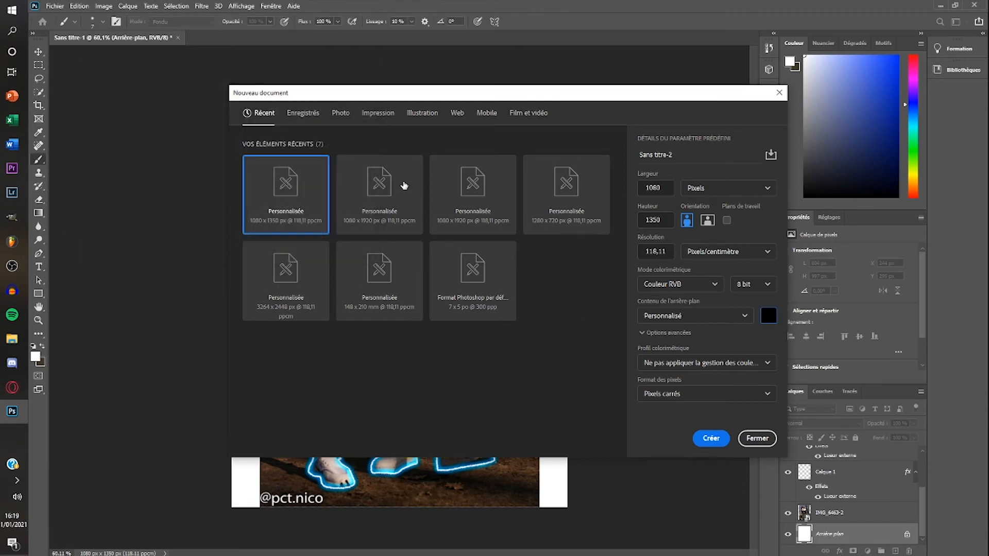
click(711, 438)
Step: Copy layers Calque 3, Calque 2, Calque 1 and IMG_6463-2 from Sans titre-1 into the new black document
click(121, 38)
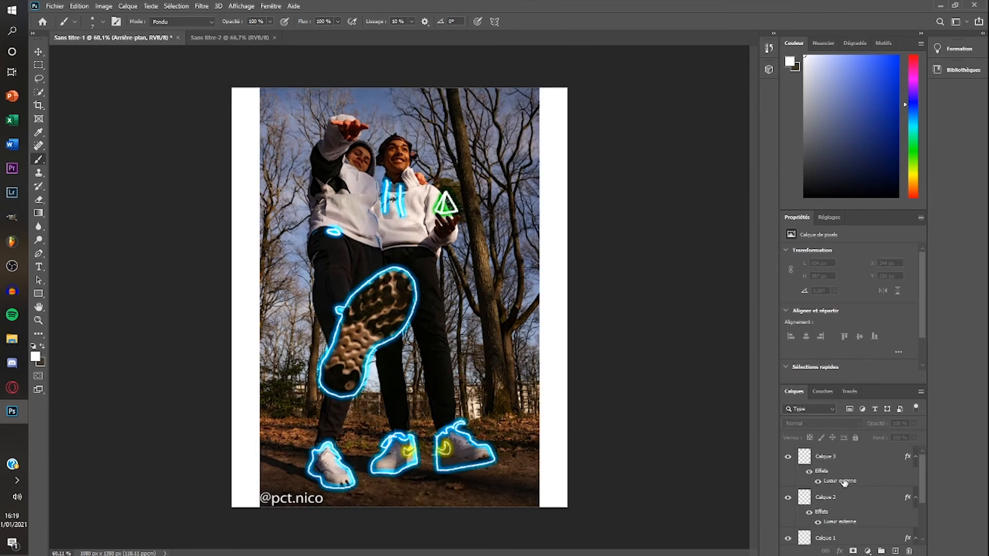
scroll(830, 463, down, 2)
scroll(829, 463, up, 2)
click(829, 462)
ctrl+click(831, 494)
scroll(832, 486, down, 2)
ctrl+click(834, 474)
ctrl+click(832, 516)
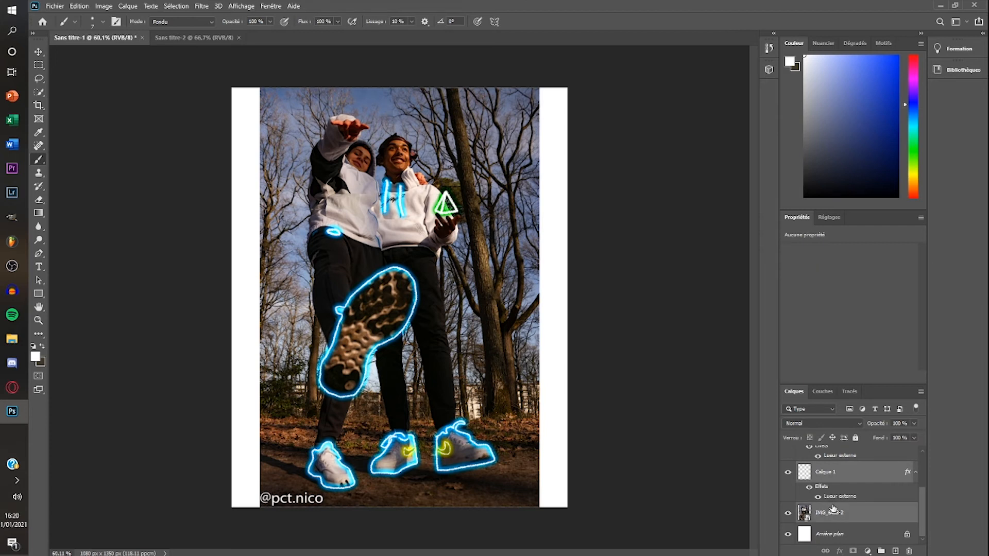
drag(117, 84, 848, 483)
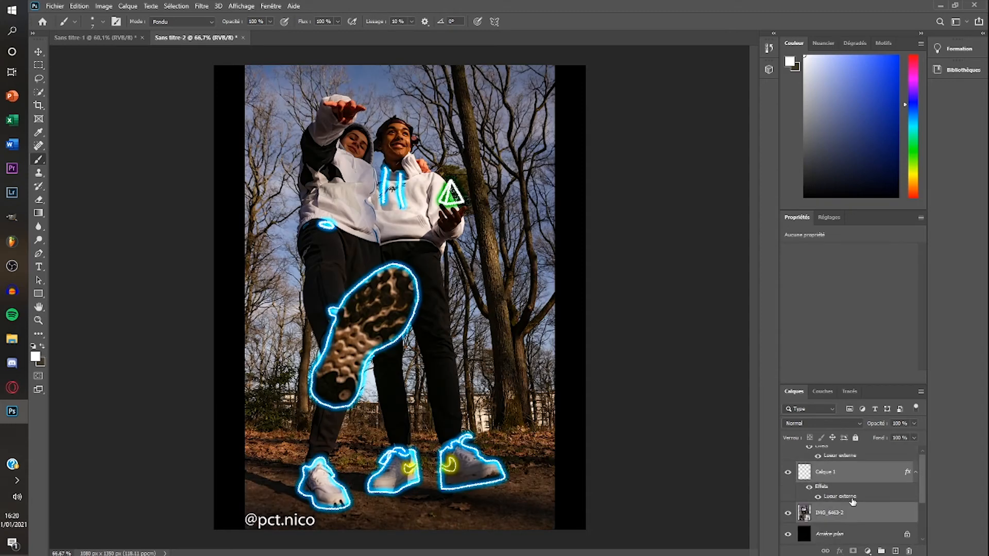
Step: Toggle the photo layer's visibility to compare the neon drawings with and without the photo on the black background
click(789, 514)
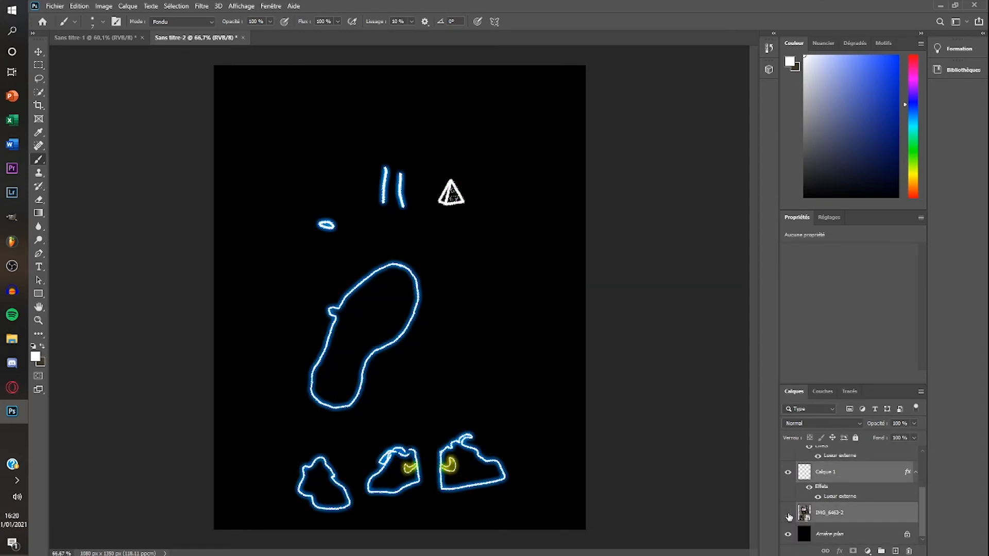
click(788, 514)
click(788, 513)
click(788, 514)
Step: Delete the pyramid layer Calque 3 from the new document
scroll(866, 506, up, 3)
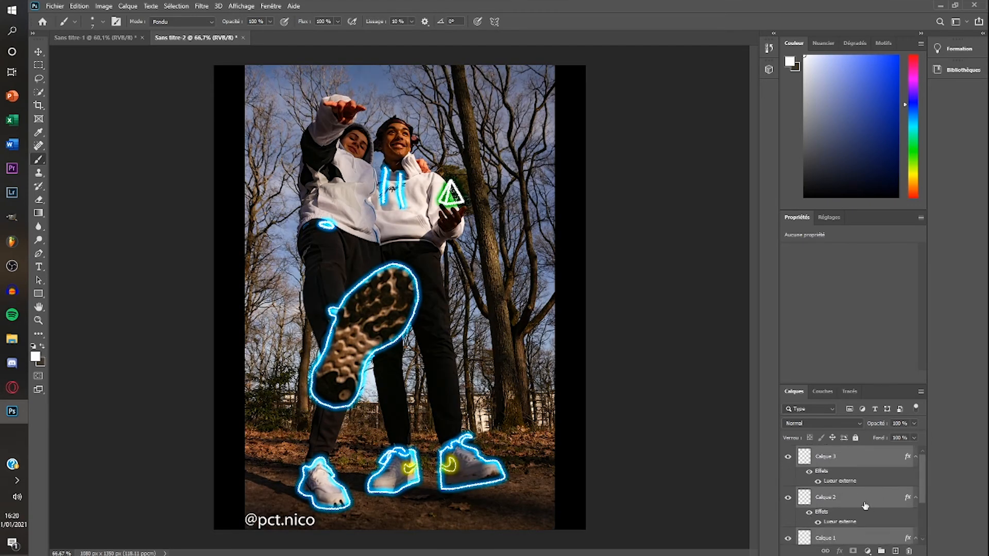
click(824, 462)
key(Delete)
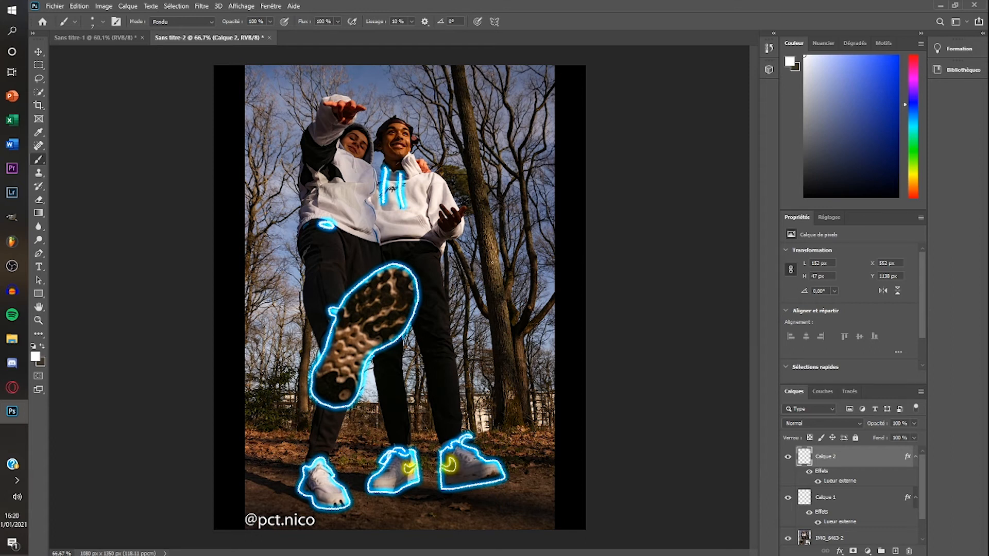
Step: Trace a white outline around the two people's legs and bodies on a new layer, Calque 3
scroll(452, 258, up, 1)
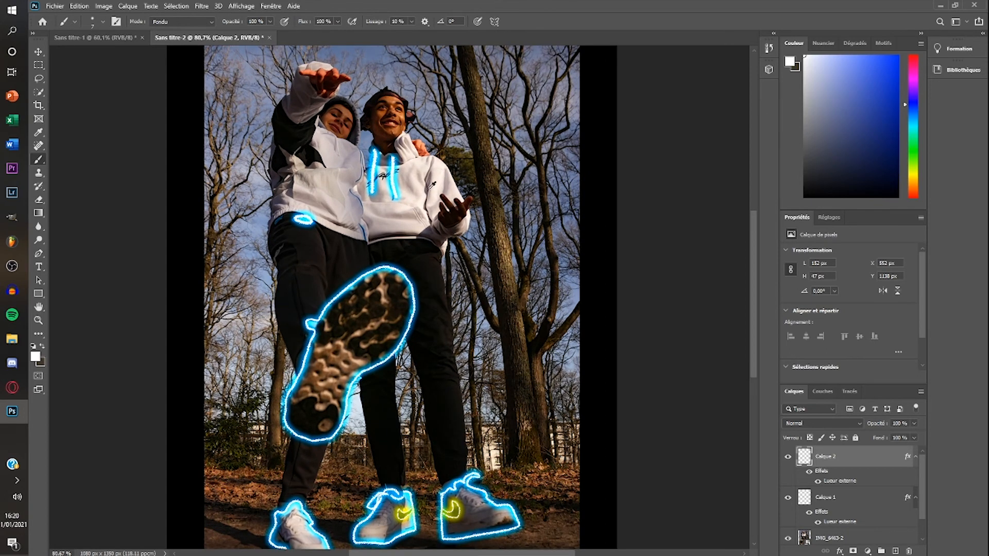
scroll(418, 269, up, 1)
scroll(418, 269, down, 1)
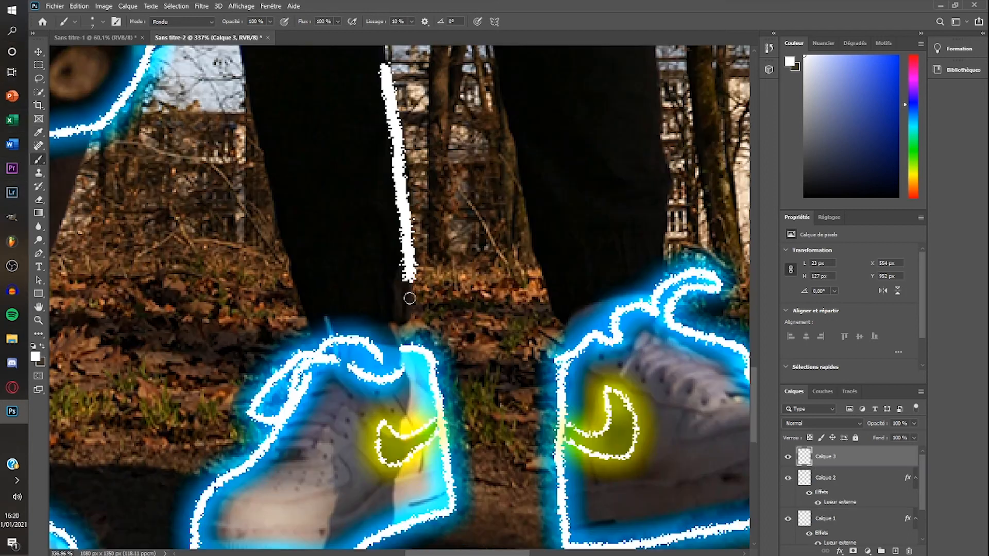
mouse_move(409, 289)
mouse_down()
mouse_move(404, 325)
mouse_move(361, 307)
mouse_up()
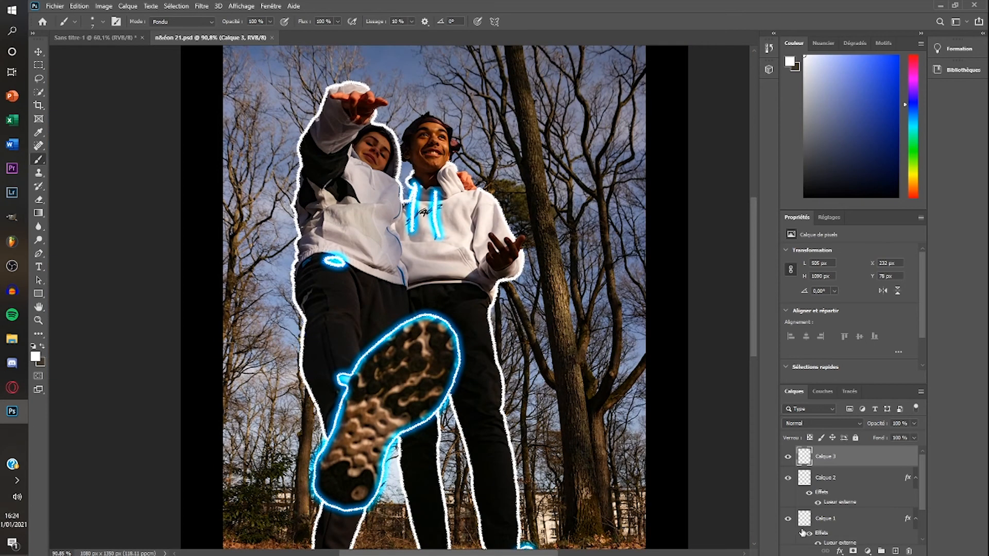
Step: Hide the photo layer and give the body outline on Calque 3 a Lueur externe in green 06db1f
scroll(802, 534, down, 2)
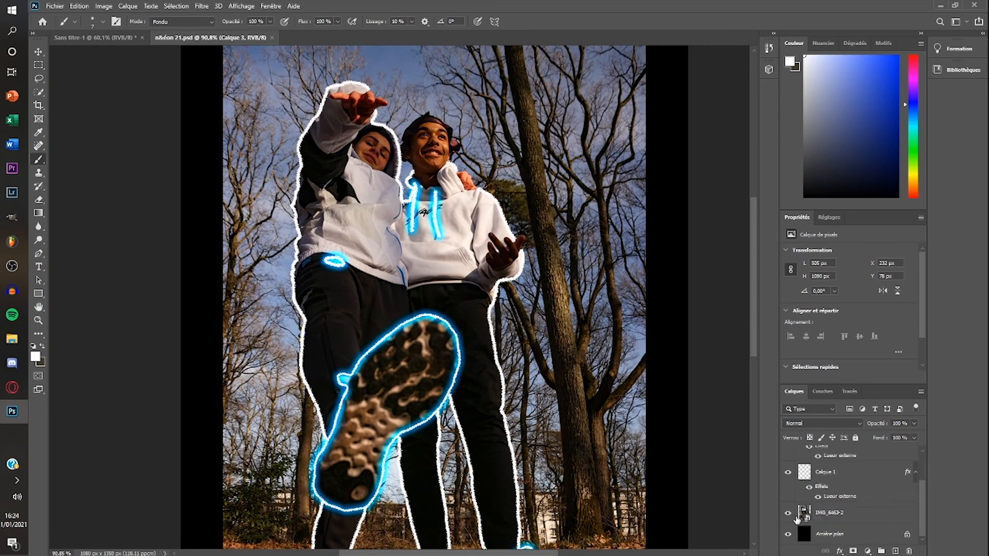
click(787, 515)
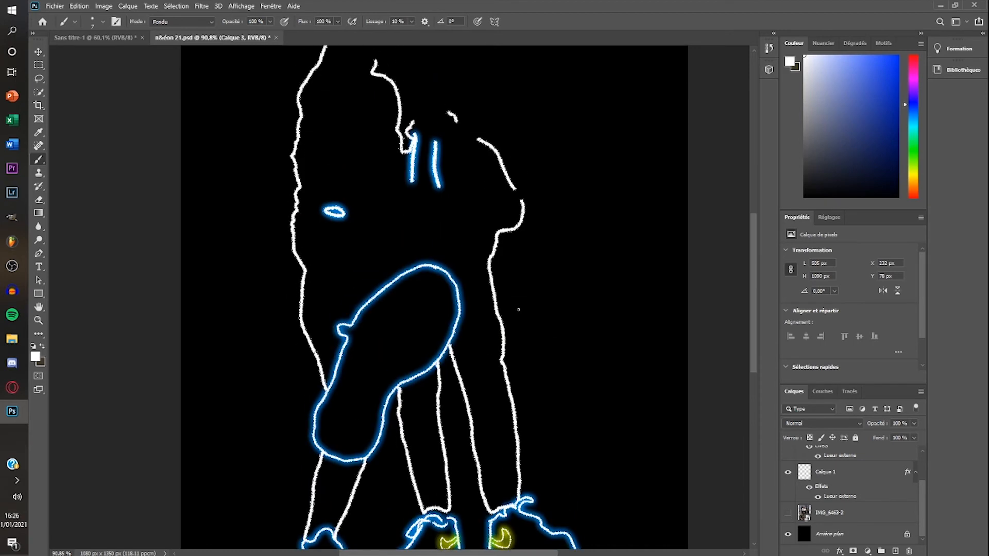
scroll(853, 512, up, 2)
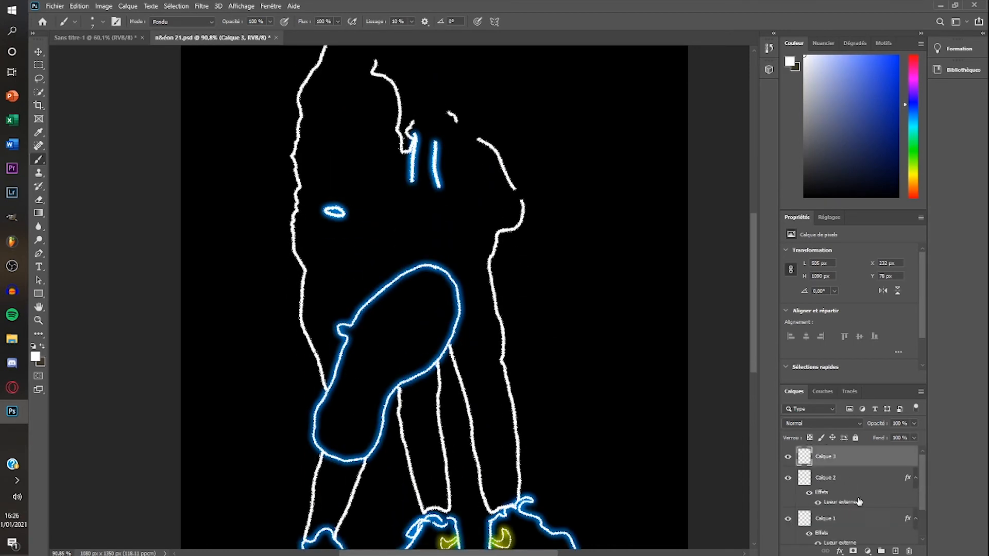
double_click(804, 456)
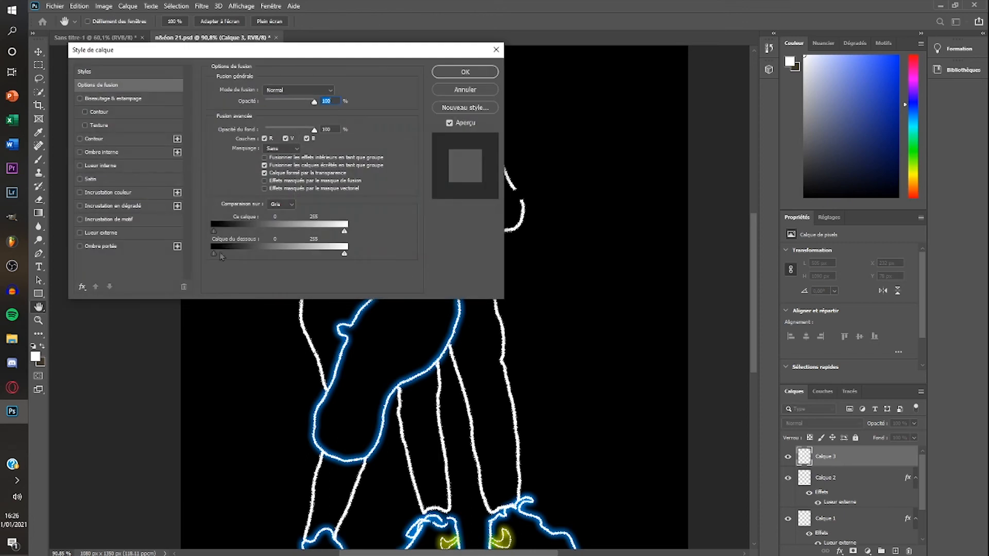
click(81, 233)
click(225, 126)
click(213, 109)
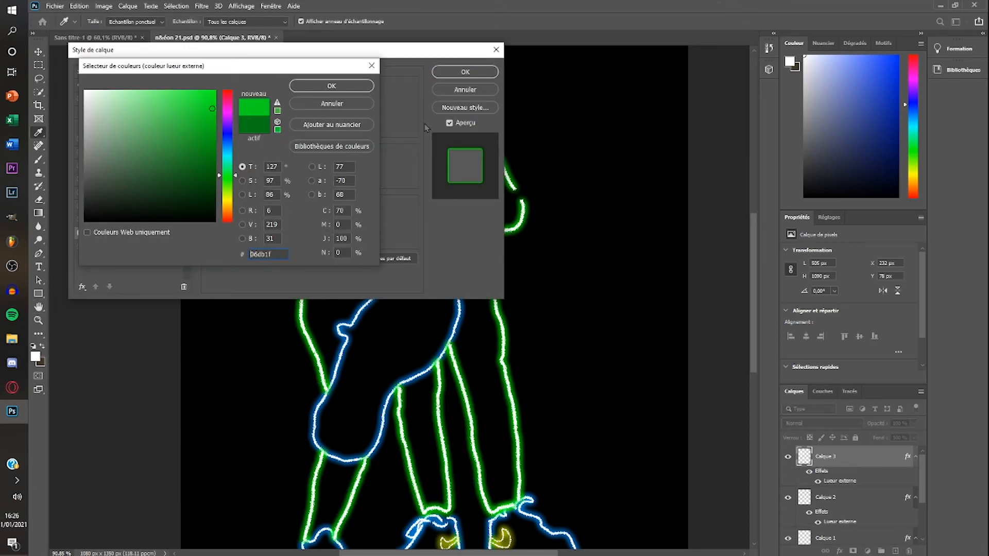
click(355, 85)
click(465, 71)
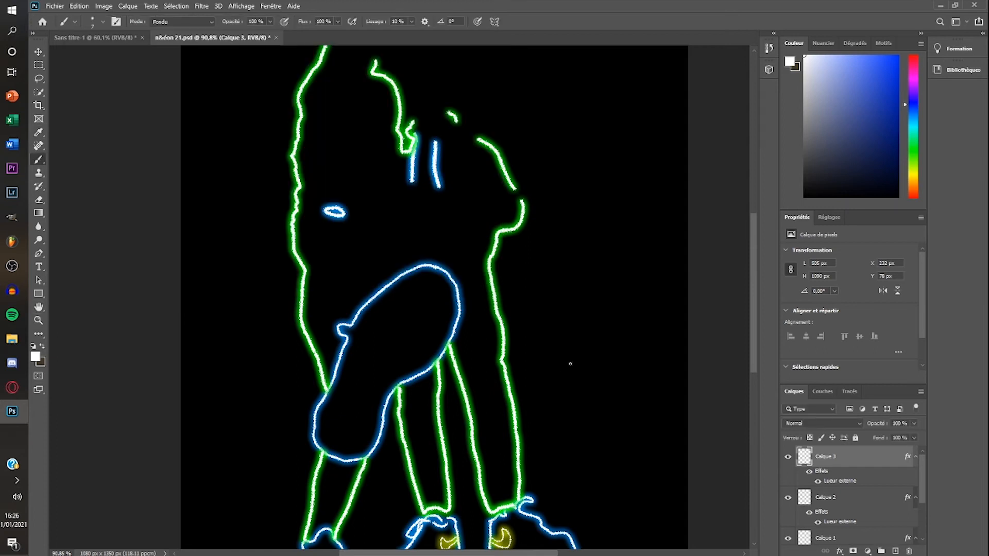
Step: Show the photo layer again and extend the green-glowing outline around the head and cap of the person in the hoodie with drawstrings
scroll(614, 390, up, 4)
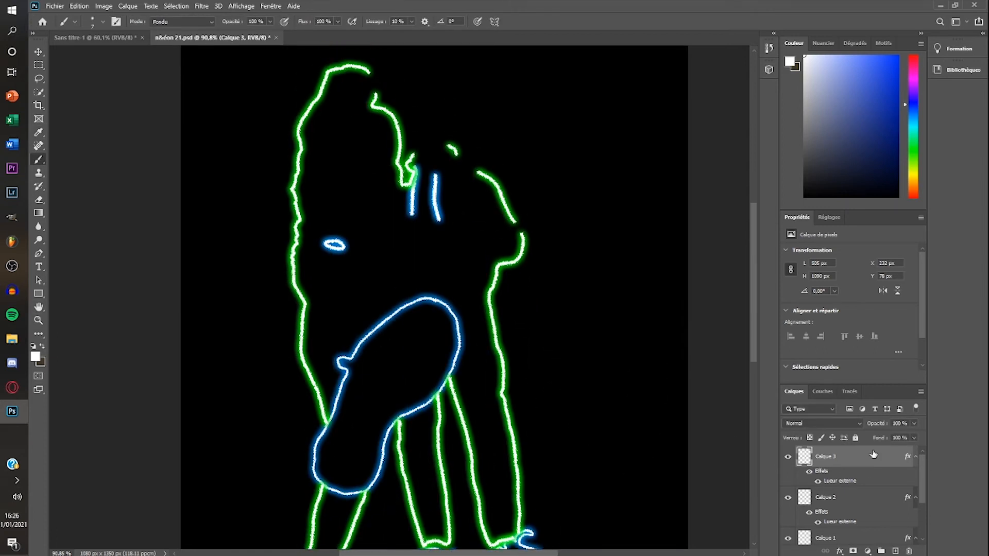
scroll(893, 491, down, 3)
click(788, 512)
scroll(855, 494, up, 3)
scroll(424, 84, up, 5)
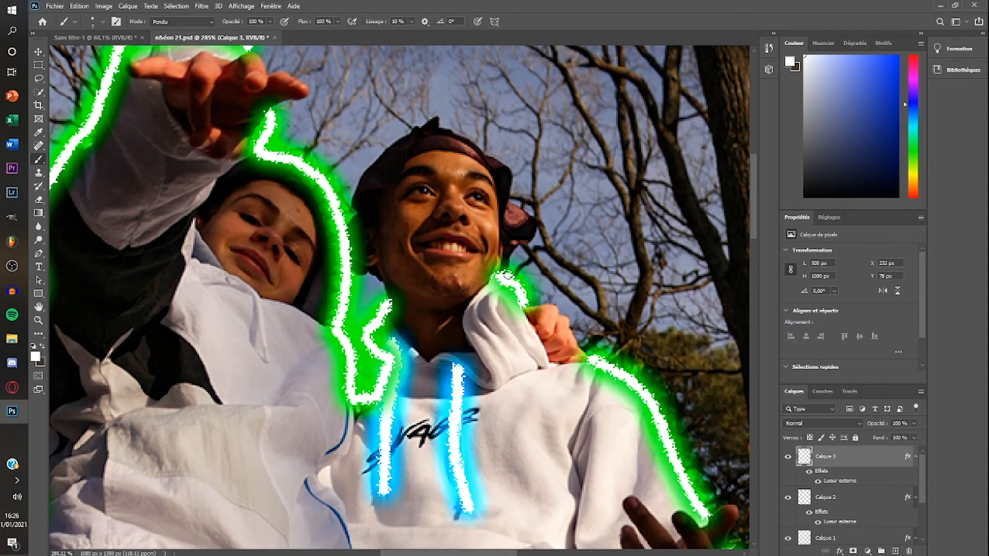
mouse_move(507, 274)
mouse_down()
mouse_move(538, 230)
mouse_move(536, 211)
mouse_move(511, 205)
mouse_move(502, 164)
mouse_up()
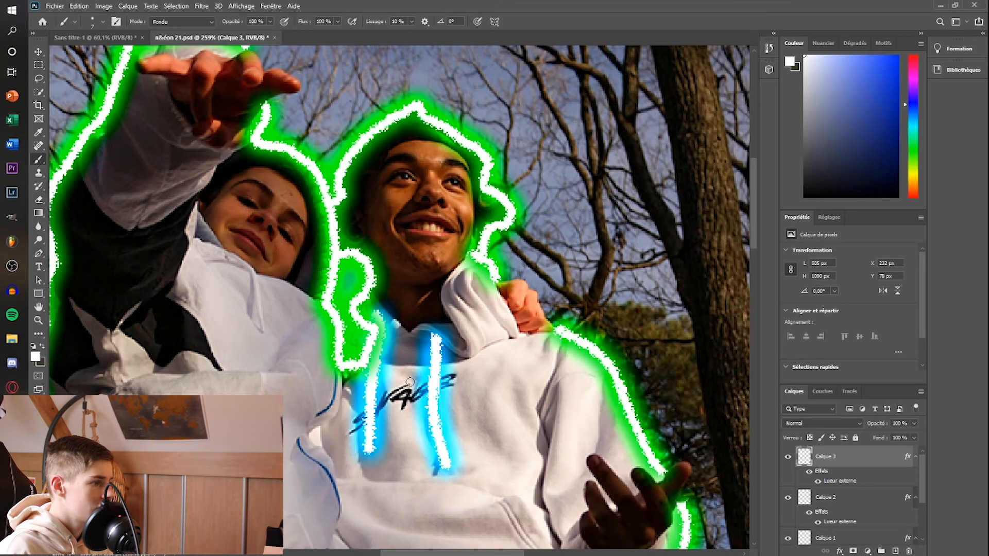
Step: Continue the green-glowing outline on Calque 3 down between the two people and along the waistline of their tops
mouse_move(358, 365)
mouse_down()
mouse_move(358, 303)
mouse_move(411, 175)
mouse_move(355, 209)
mouse_move(389, 260)
mouse_move(384, 315)
mouse_move(406, 373)
mouse_move(415, 475)
mouse_up()
drag(457, 449, 395, 529)
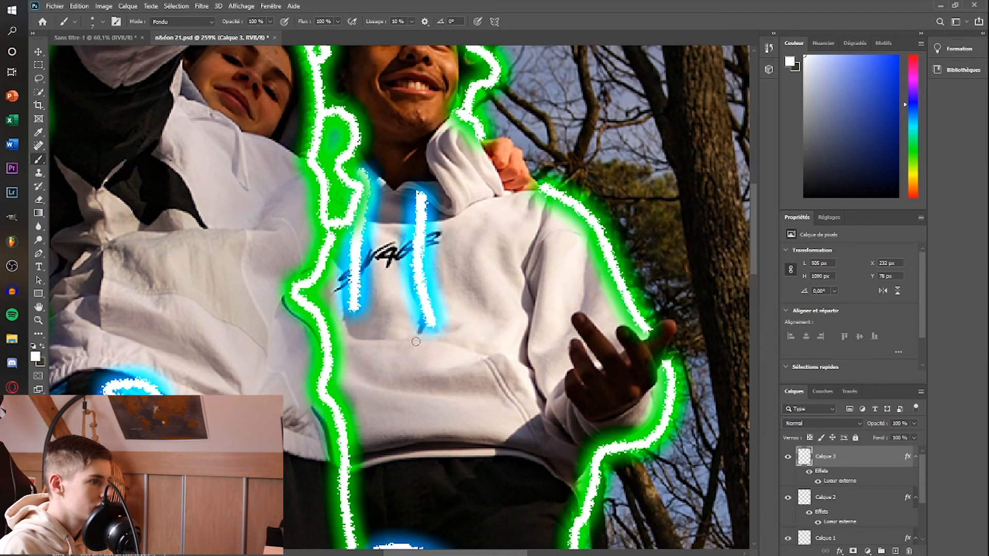
mouse_move(579, 498)
mouse_down()
mouse_move(503, 454)
mouse_move(345, 471)
mouse_move(285, 459)
mouse_up()
scroll(471, 291, down, 5)
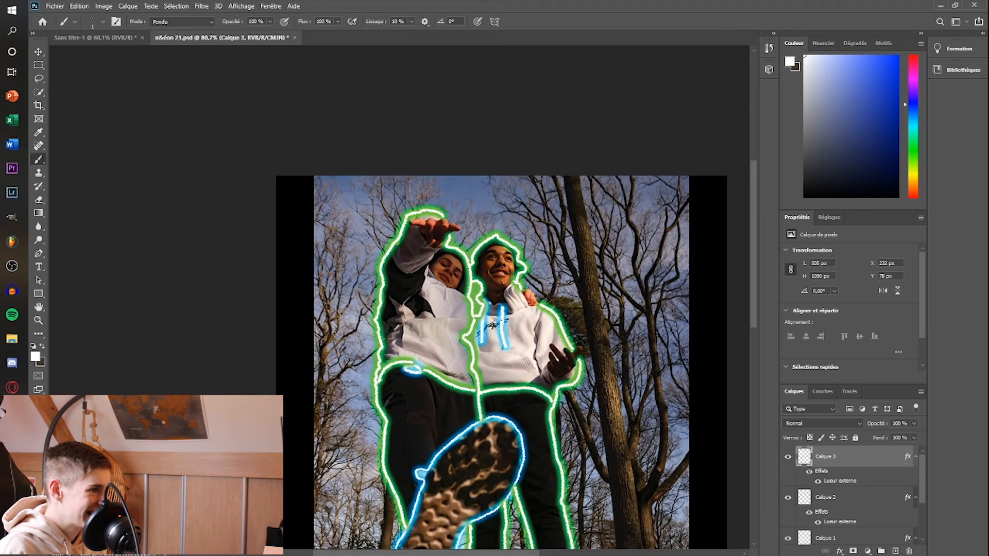
Step: Trace a white outline around the outstretched hand of the person with the raised arm on Calque 4, redoing the last stroke
scroll(437, 224, up, 6)
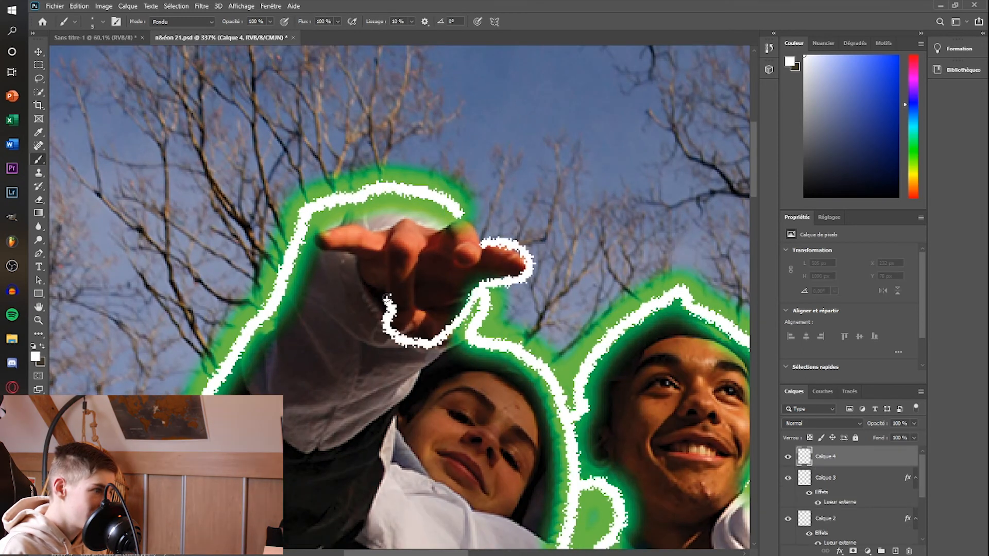
mouse_move(386, 300)
mouse_down()
mouse_move(360, 258)
mouse_move(317, 246)
mouse_move(313, 235)
mouse_move(368, 231)
mouse_up()
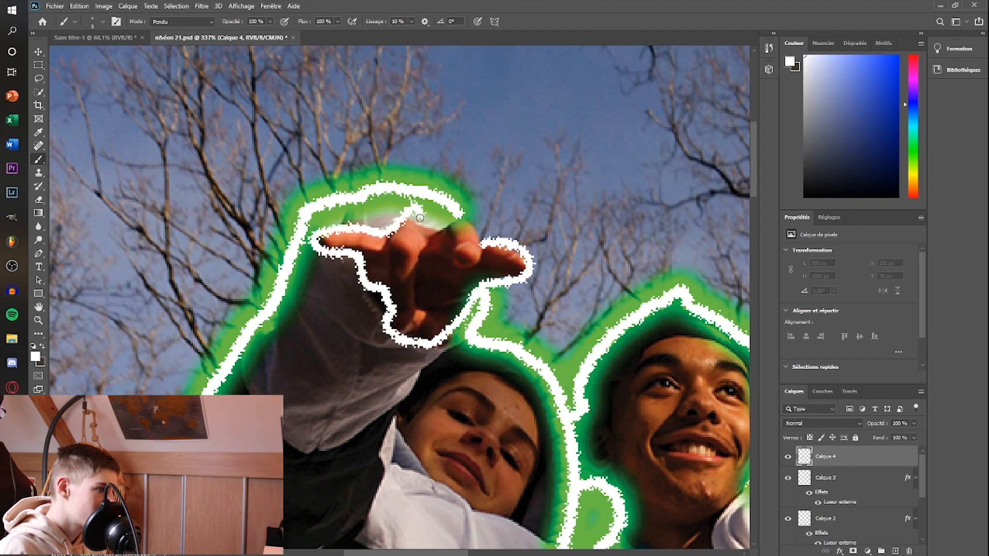
key(ctrl+z)
mouse_move(482, 244)
mouse_down()
mouse_move(510, 243)
mouse_move(529, 264)
mouse_move(523, 278)
mouse_move(503, 278)
mouse_move(461, 315)
mouse_move(387, 327)
mouse_move(388, 299)
mouse_move(366, 288)
mouse_move(358, 261)
mouse_move(309, 241)
mouse_move(332, 227)
mouse_move(404, 219)
mouse_up()
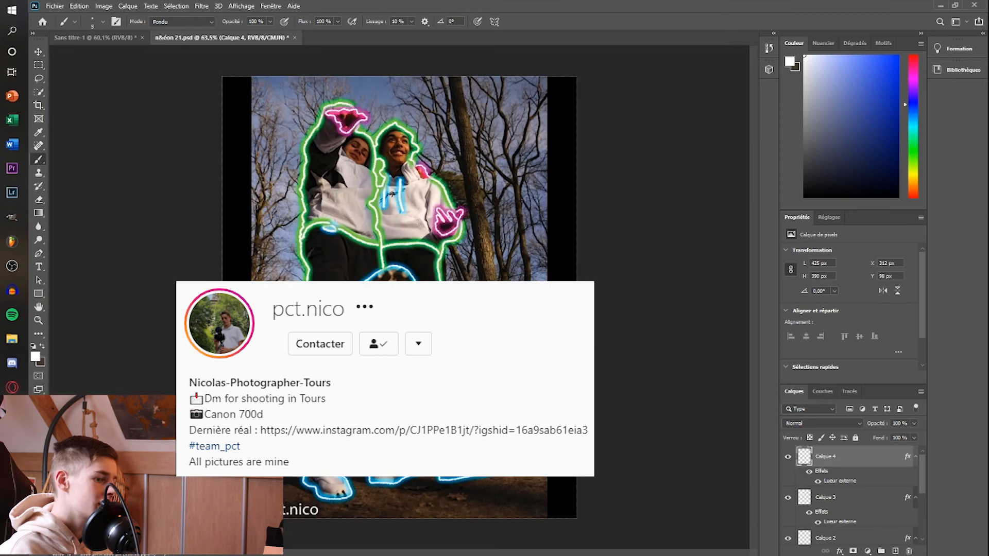
Step: Hide the photo layer IMG_6463-2 and handwrite "abonne-toi !" on Calque 4 with a size 4 brush, beside the heads on the black background
scroll(804, 517, down, 5)
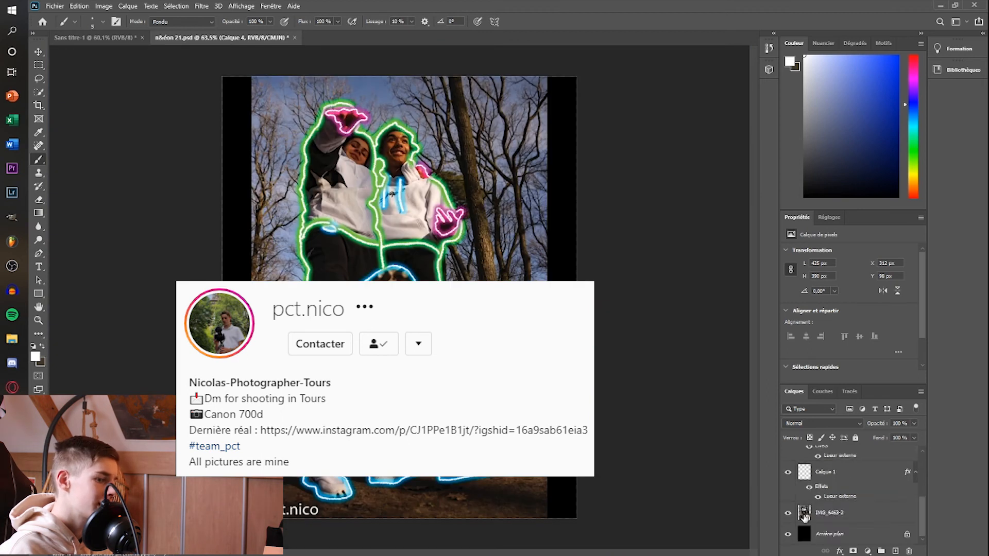
click(787, 513)
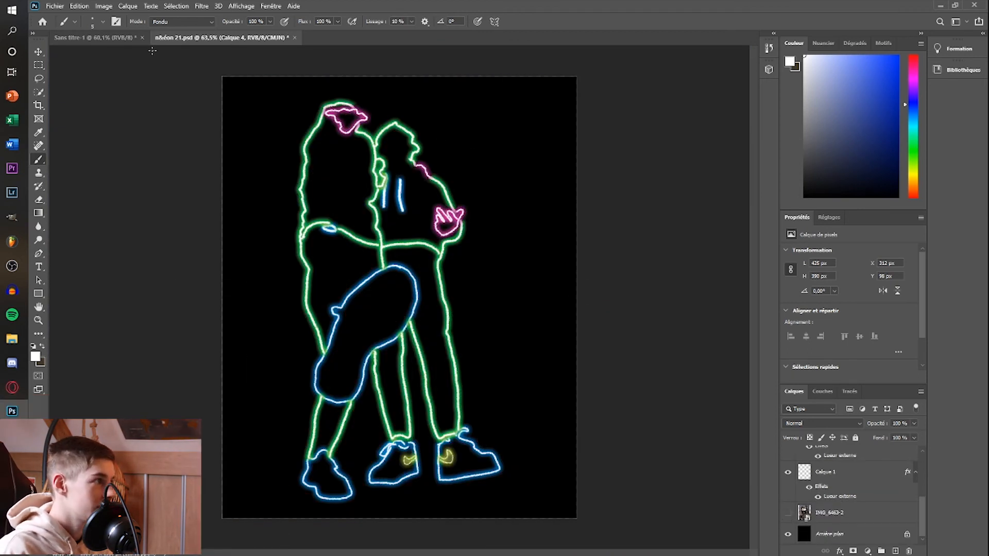
click(103, 22)
text(4)
mouse_move(457, 99)
mouse_down()
mouse_move(491, 101)
mouse_move(478, 110)
mouse_move(543, 116)
mouse_move(558, 104)
mouse_move(553, 97)
mouse_move(551, 115)
mouse_move(566, 113)
mouse_move(543, 106)
mouse_move(576, 106)
mouse_up()
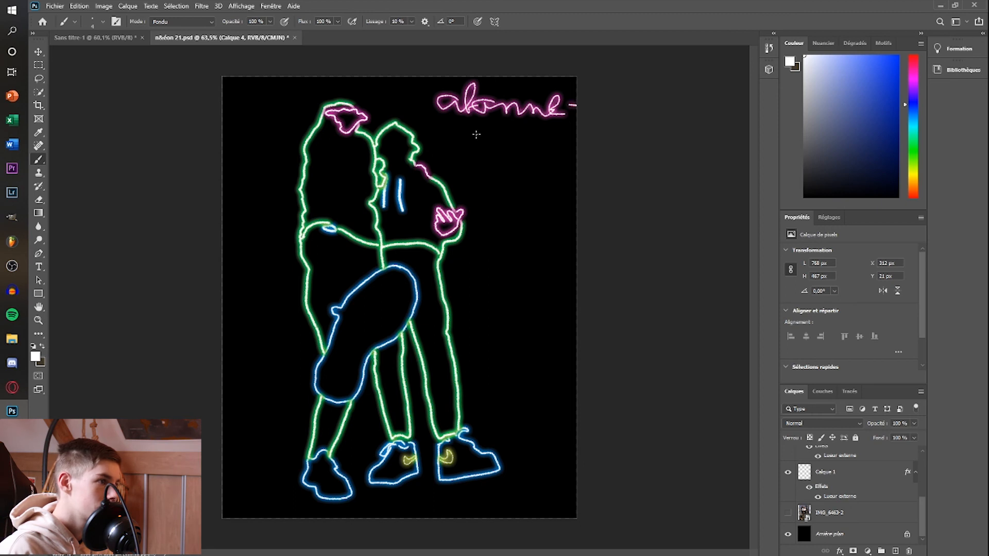
mouse_move(462, 146)
mouse_down()
mouse_move(486, 122)
mouse_move(486, 144)
mouse_move(496, 124)
mouse_move(499, 153)
mouse_move(511, 153)
mouse_up()
click(520, 125)
drag(542, 122, 539, 143)
click(536, 154)
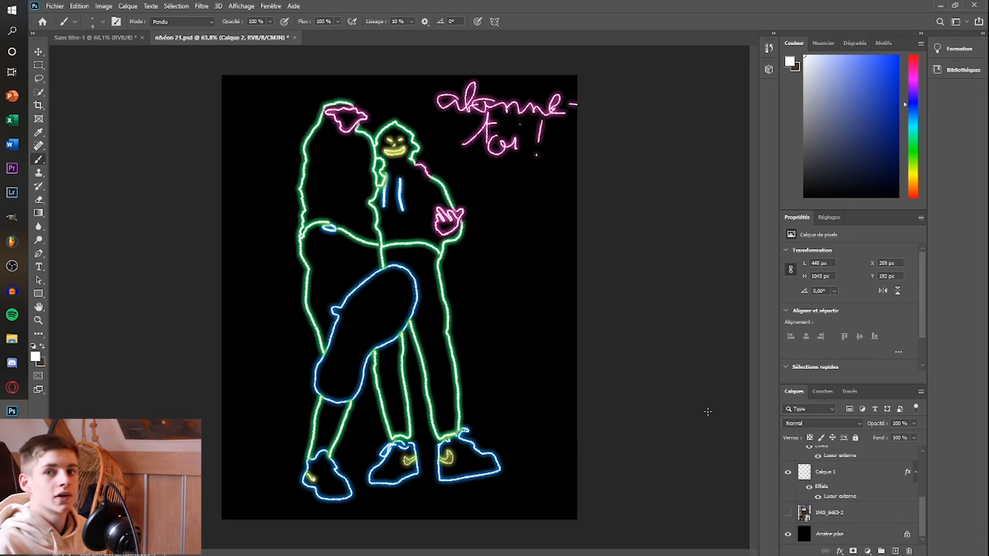